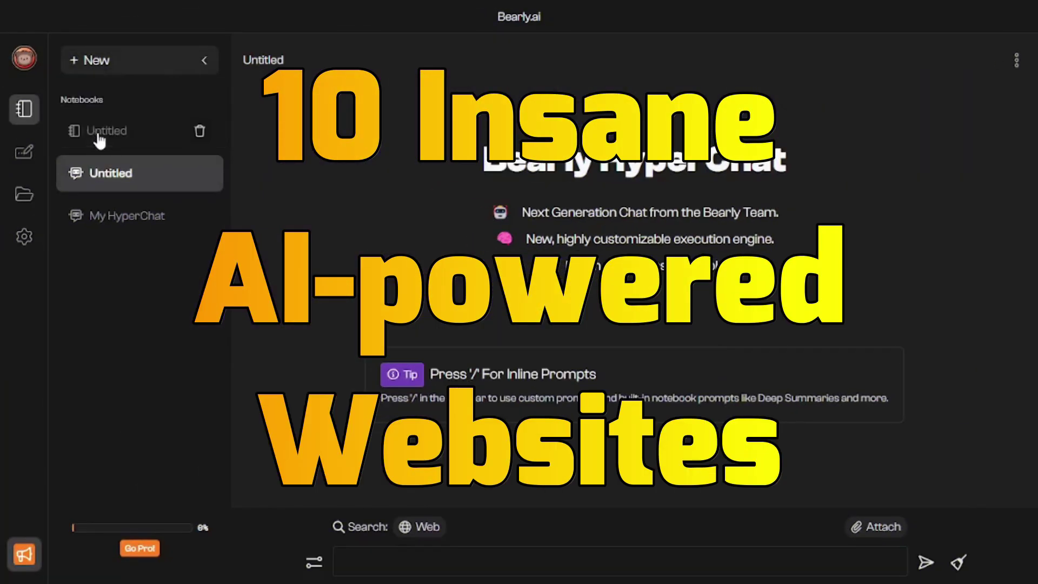
pyautogui.click(99, 135)
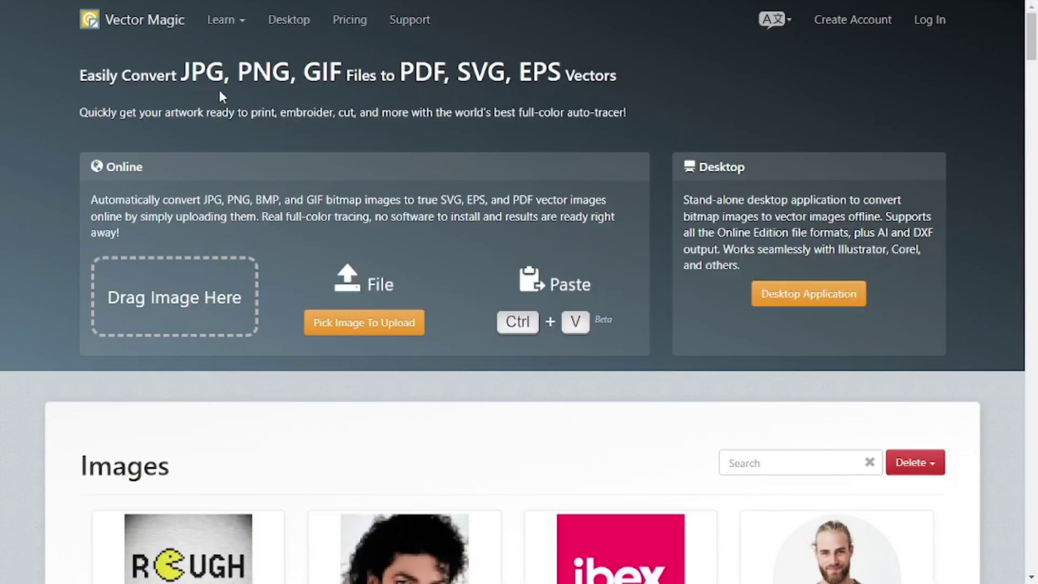
pyautogui.doubleClick(286, 71)
pyautogui.moveTo(400, 73); pyautogui.dragTo(430, 82)
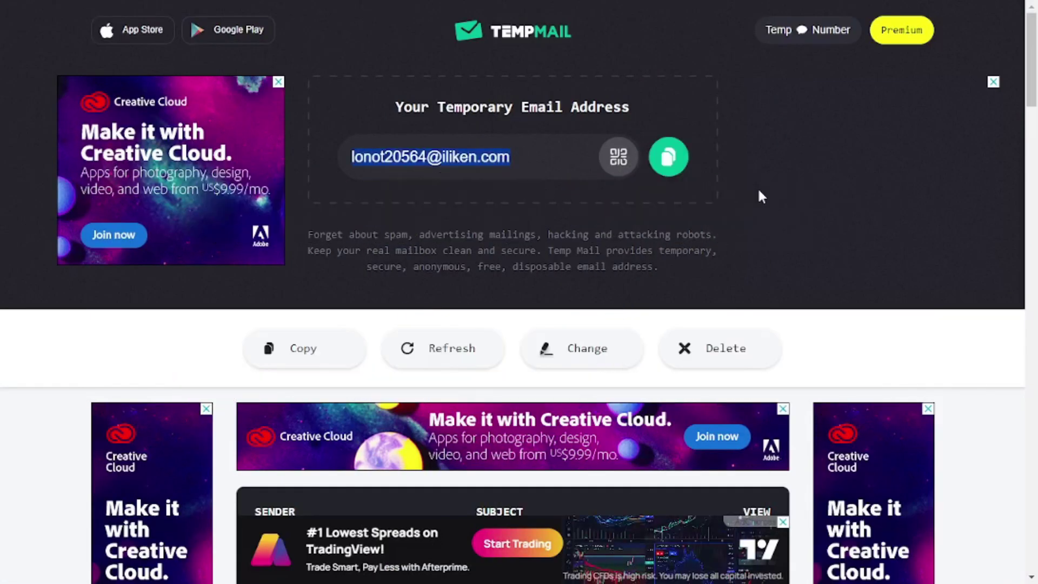
pyautogui.scroll(-1, 1031, 76)
pyautogui.scroll(-7, 541, 131)
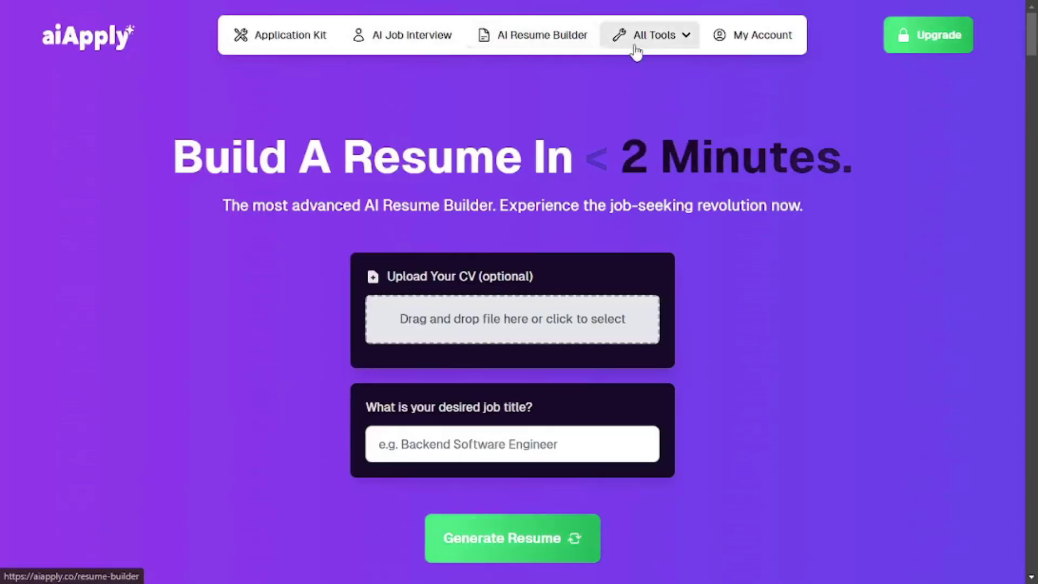
pyautogui.click(636, 47)
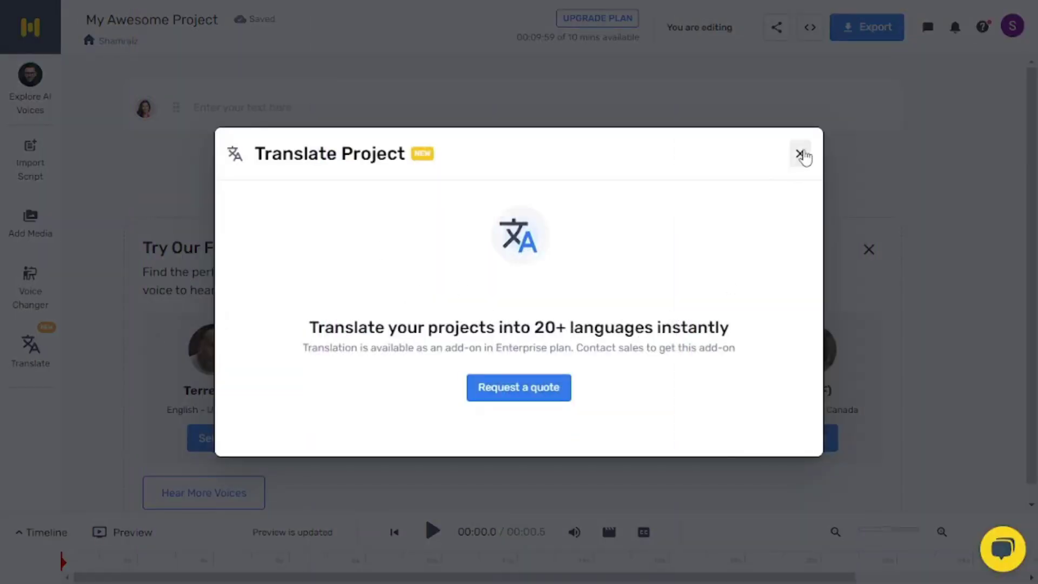
pyautogui.click(800, 155)
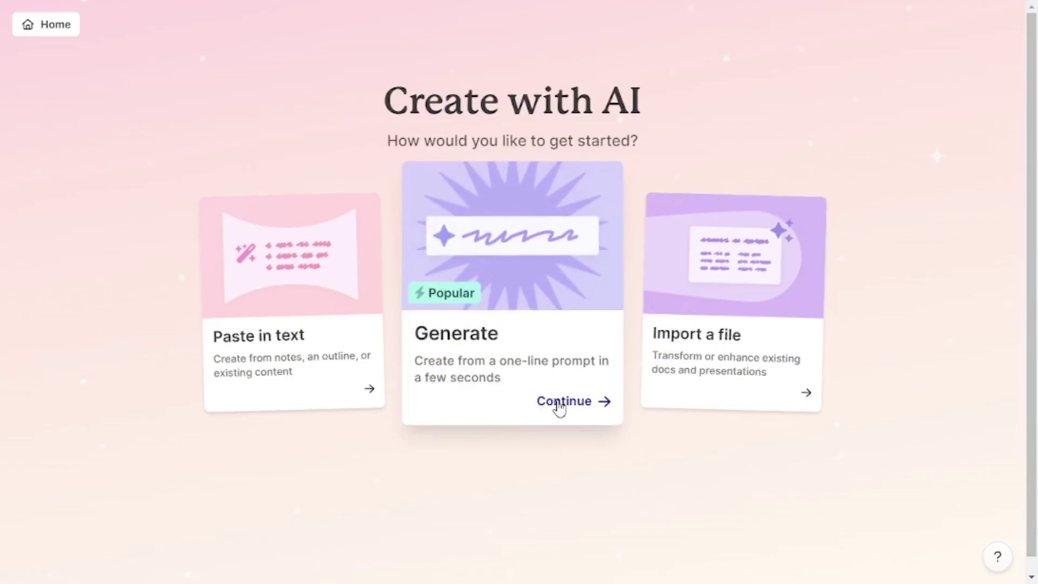
# Step: Choose to generate a presentation from a one-line prompt and pick the example "Sales proposal for a b2b software company"
pyautogui.click(558, 407)
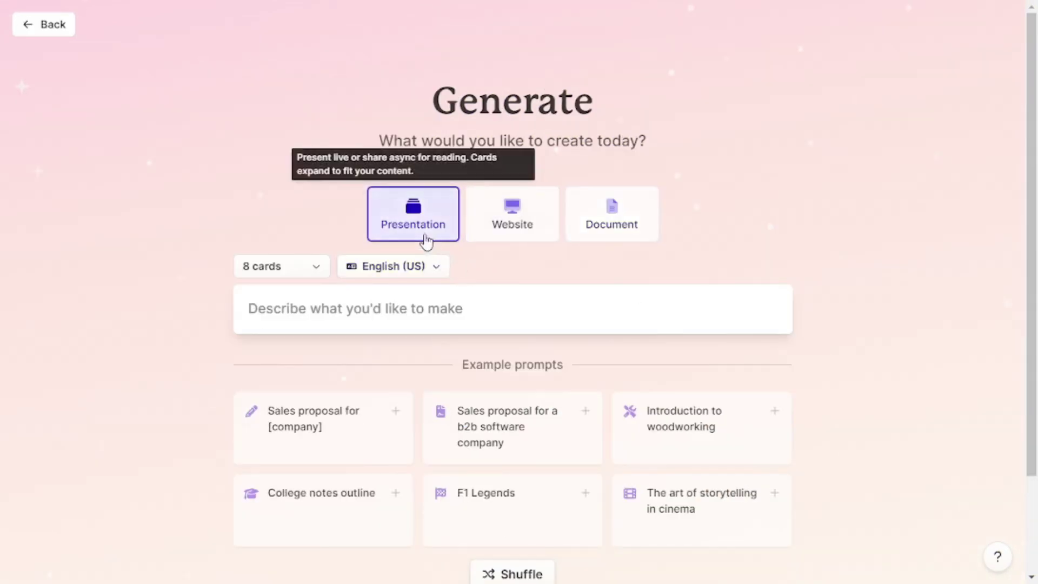
pyautogui.scroll(-1, 366, 358)
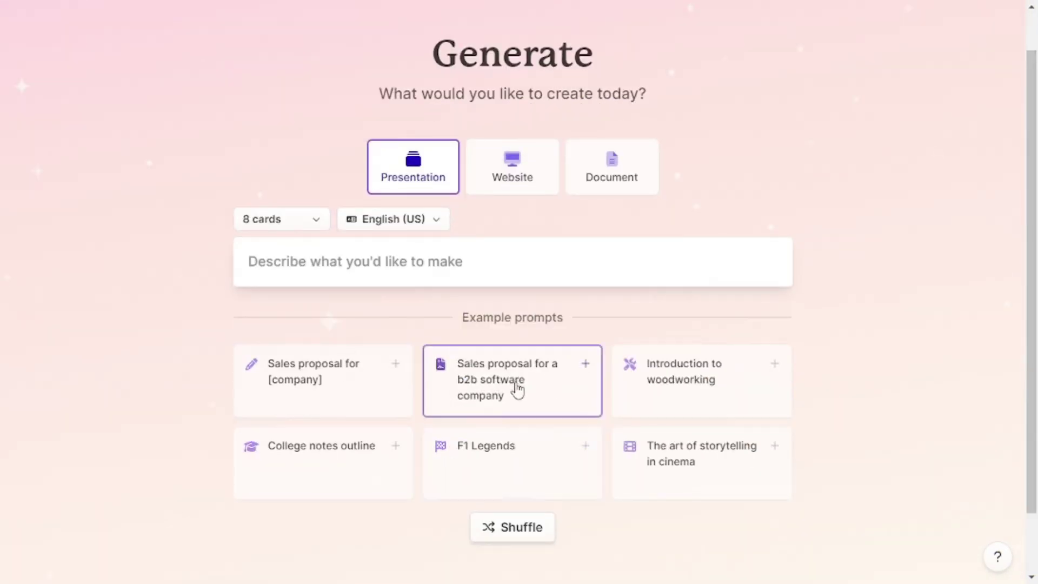
pyautogui.click(501, 384)
pyautogui.click(544, 375)
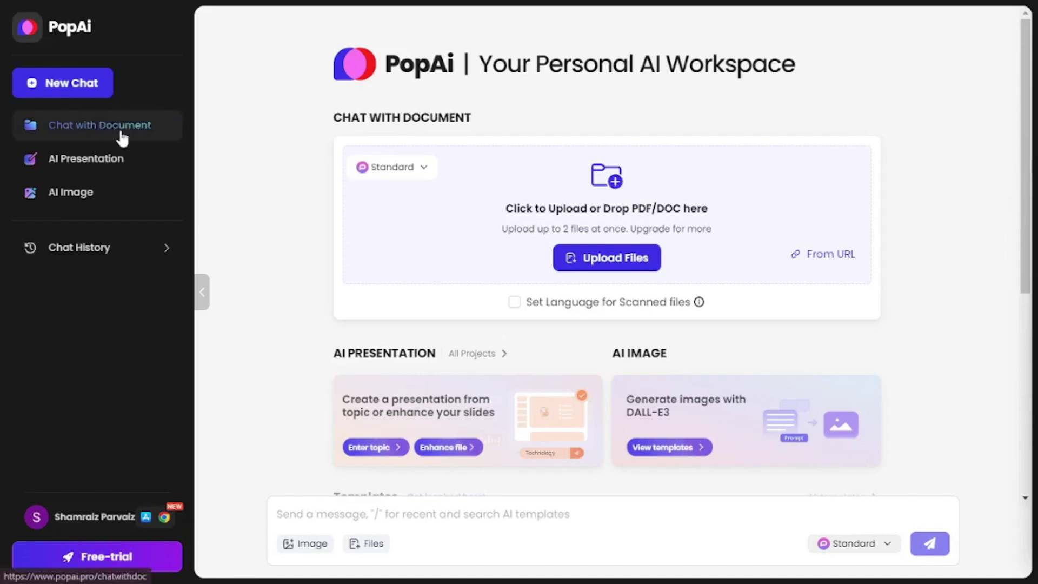
# Step: Switch to PopAi and browse its AI Presentation, AI Image, Flowchart, Academic and Career template categories
pyautogui.click(129, 160)
pyautogui.click(110, 195)
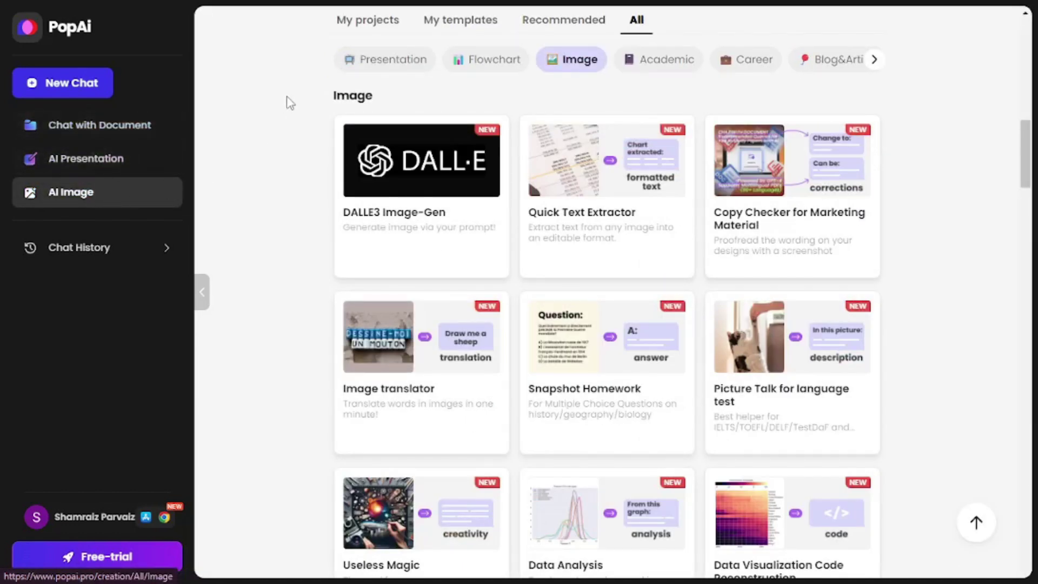
pyautogui.click(387, 67)
pyautogui.click(493, 66)
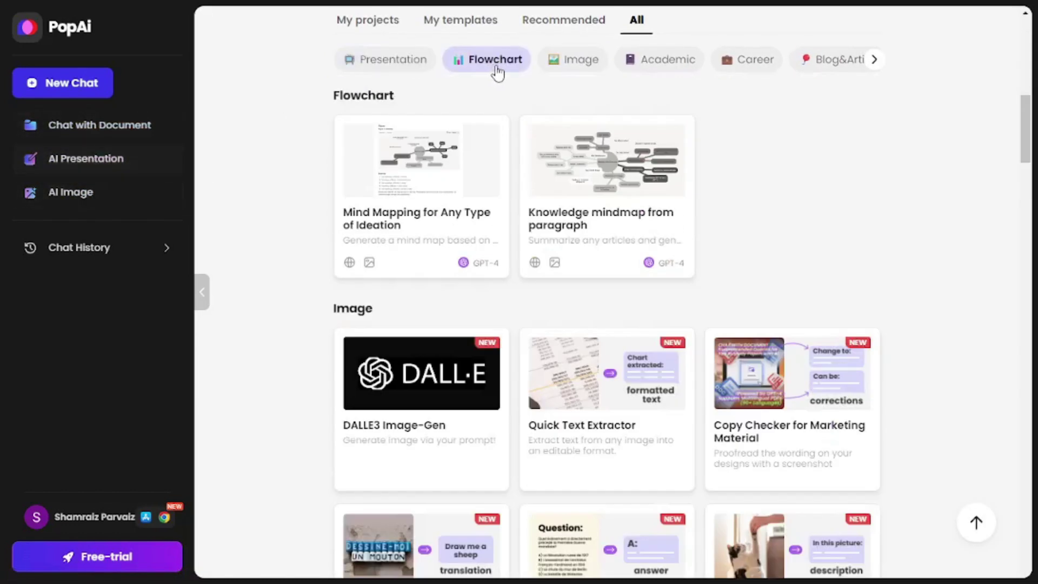
pyautogui.click(569, 69)
pyautogui.click(643, 69)
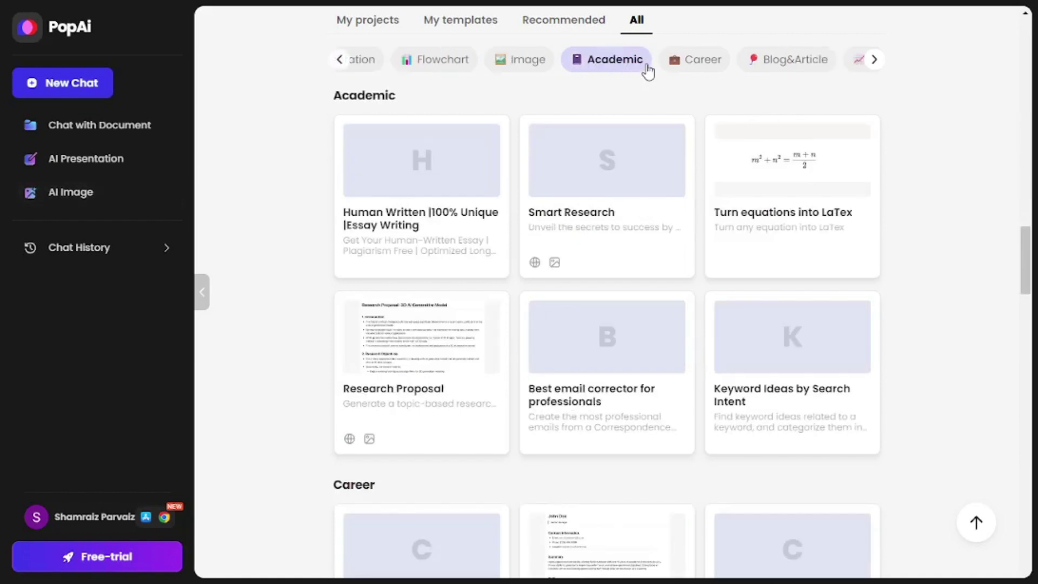
pyautogui.click(704, 64)
pyautogui.moveTo(741, 178)
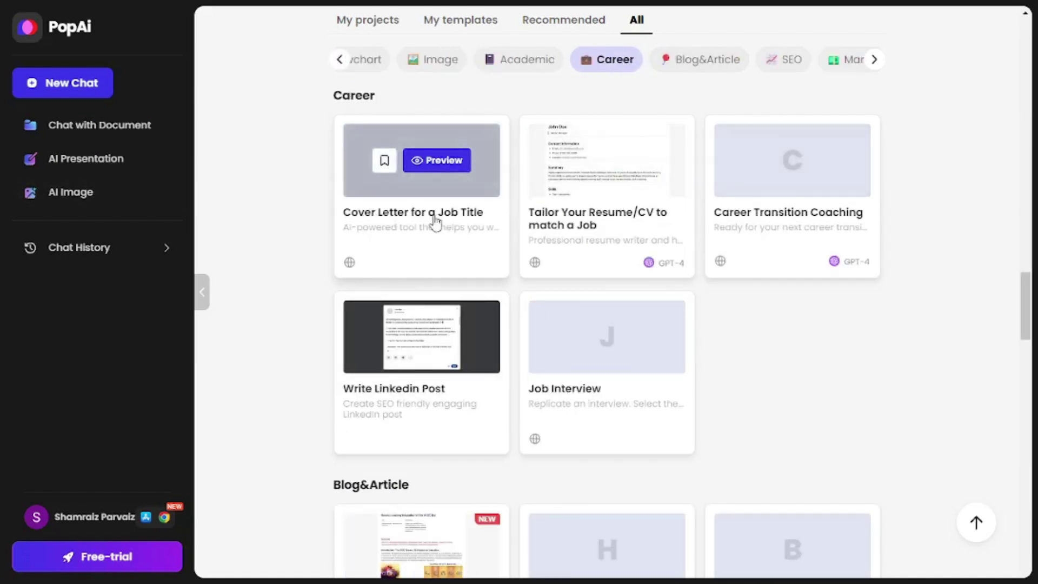
pyautogui.moveTo(554, 202)
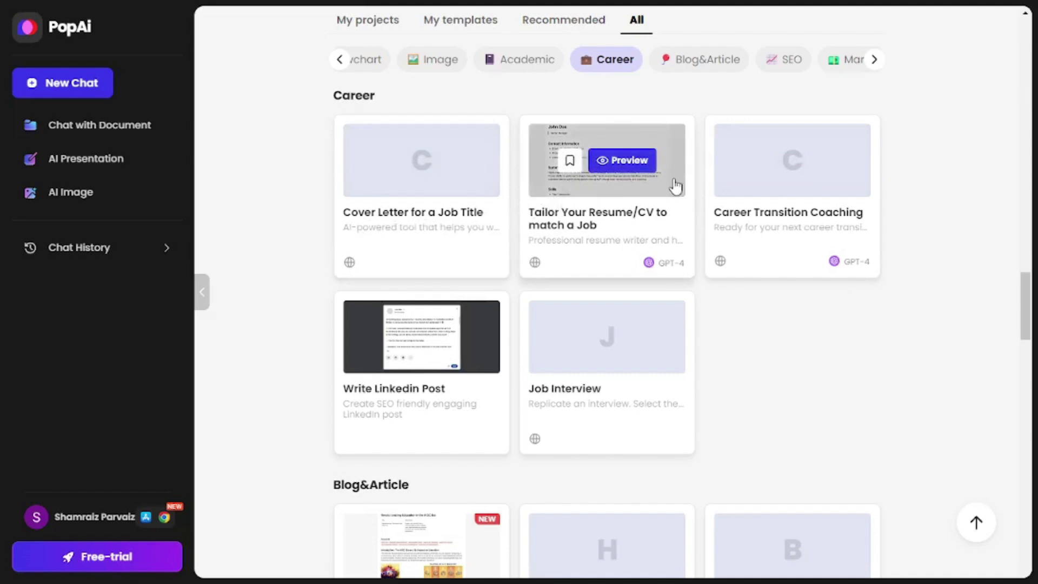
# Step: Review the annual Free, Pro and Unlimited subscription plans and close the pricing overview
pyautogui.click(103, 561)
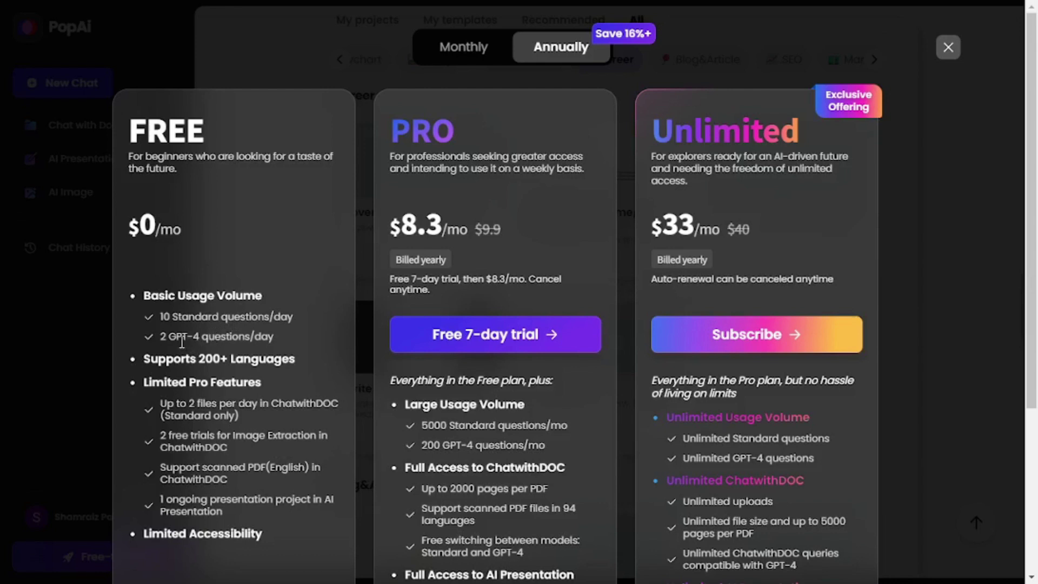
pyautogui.click(288, 368)
pyautogui.click(949, 57)
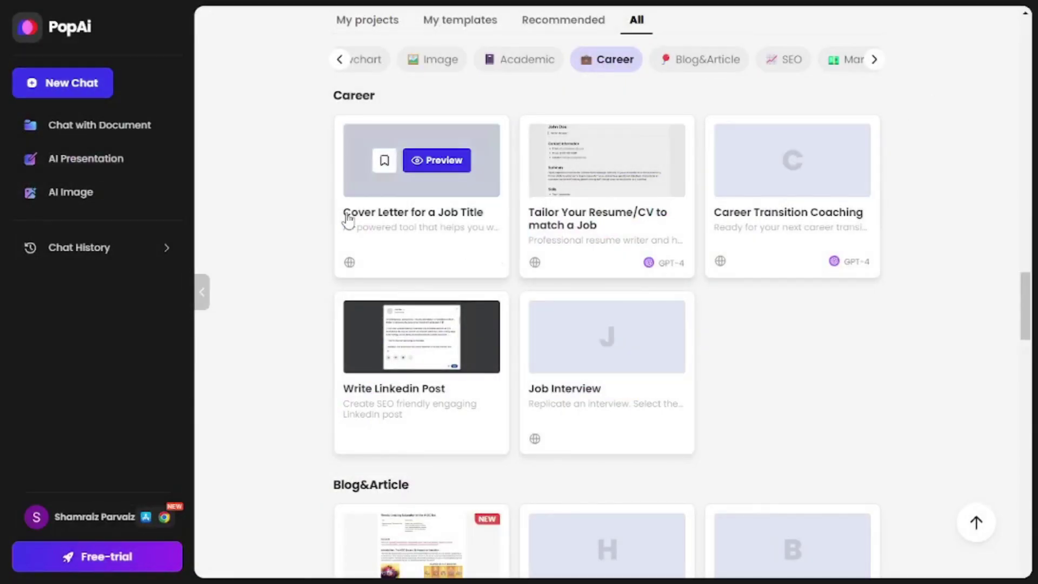
# Step: Upload project_cndc.docx to a new chat and ask the suggested question about how the failover strategy is implemented
pyautogui.click(108, 85)
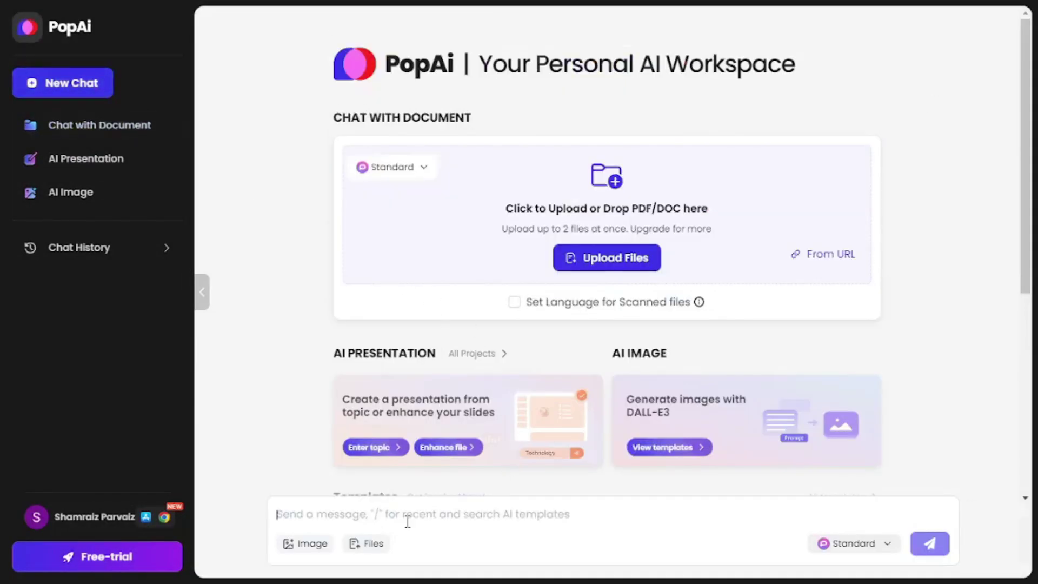
pyautogui.click(310, 519)
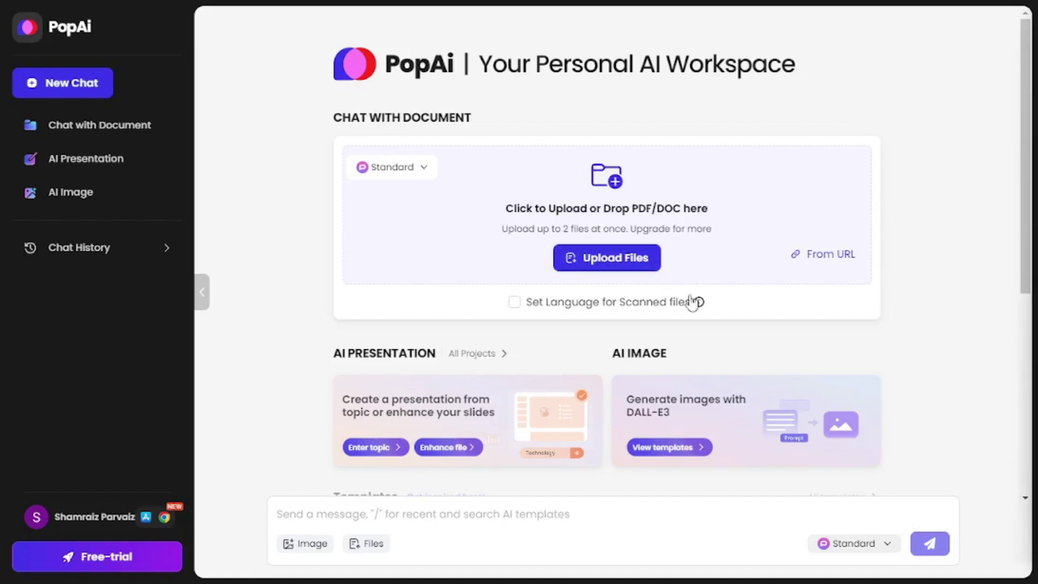
pyautogui.click(604, 259)
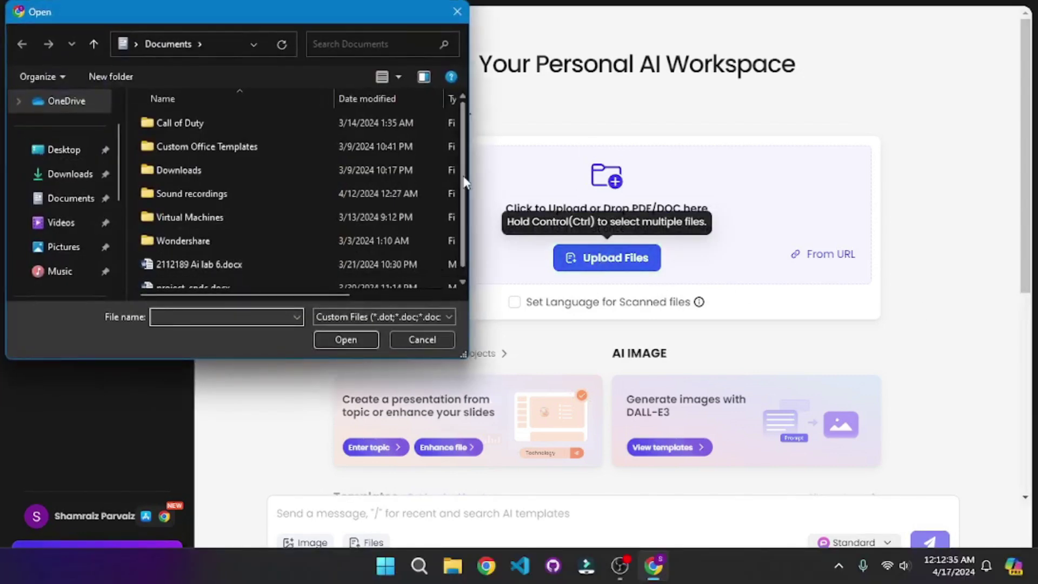
pyautogui.scroll(-1, 452, 271)
pyautogui.click(247, 278)
pyautogui.click(333, 347)
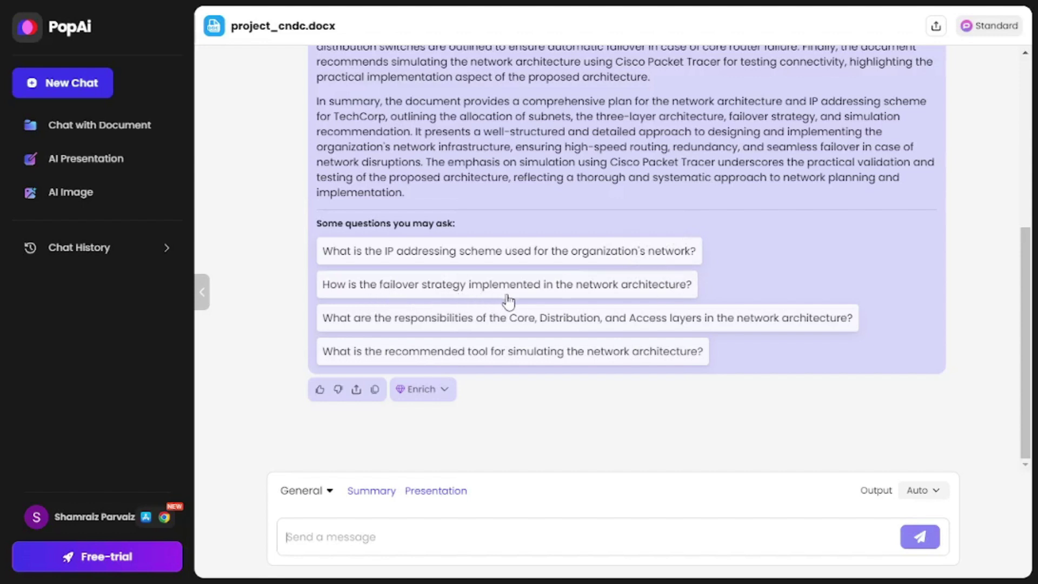
pyautogui.click(610, 299)
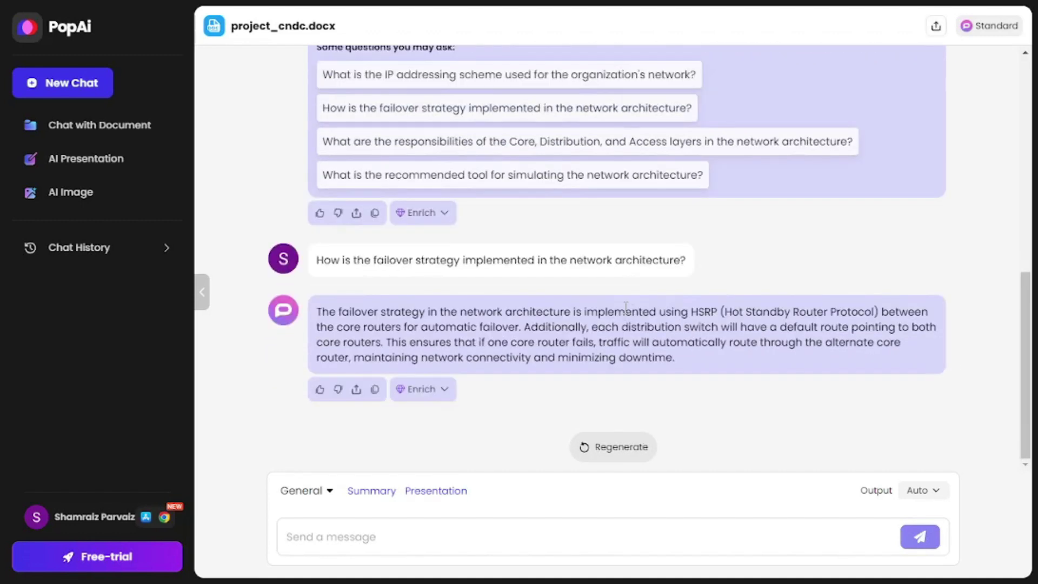
# Step: Choose the Image translator template among the AI image tools, paste the copied image and submit it with English output
pyautogui.click(74, 201)
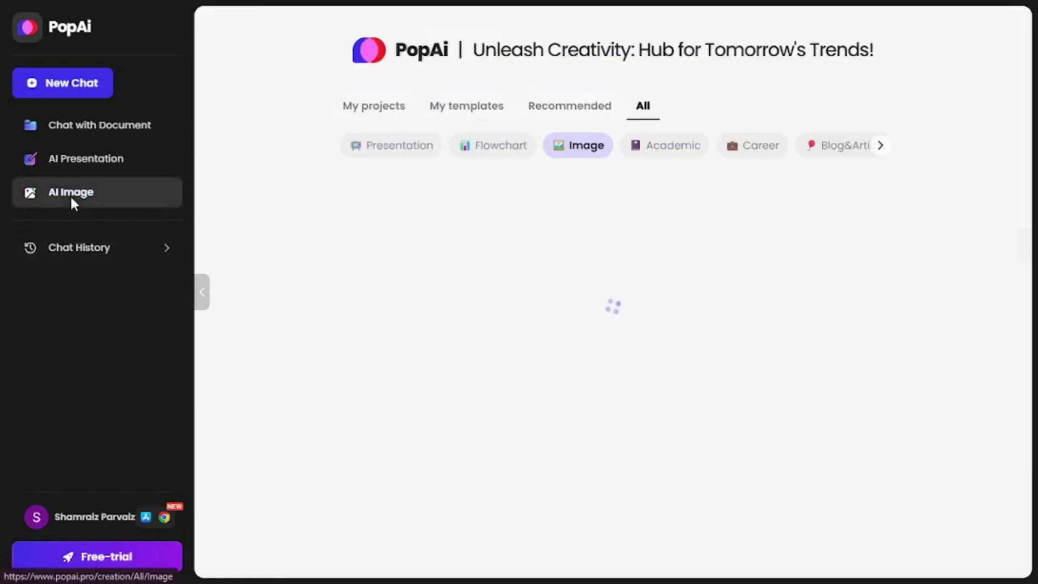
pyautogui.scroll(-2, 534, 351)
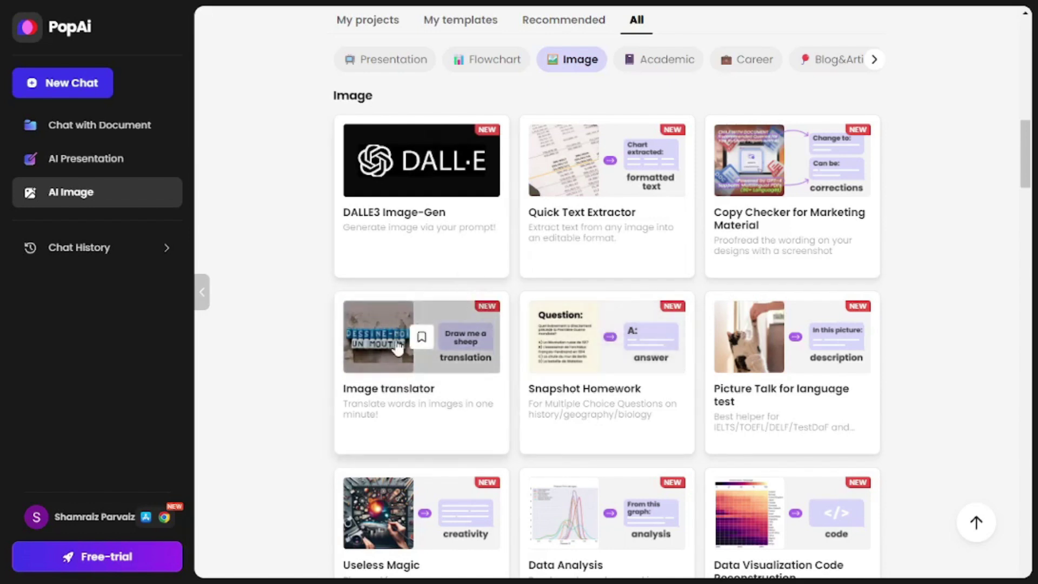
pyautogui.click(398, 360)
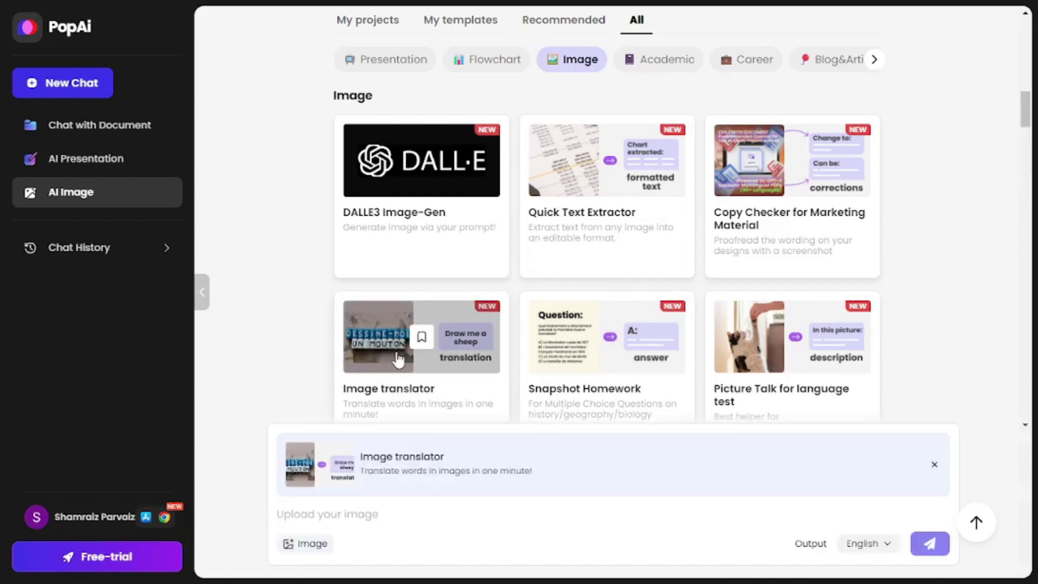
pyautogui.hotkey('ctrl', 'v')
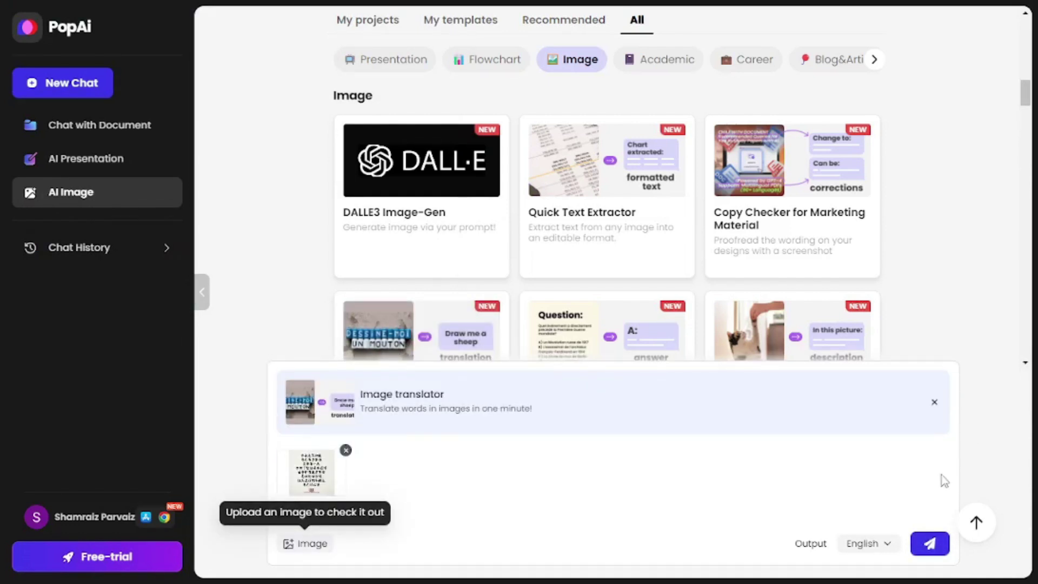
pyautogui.click(942, 550)
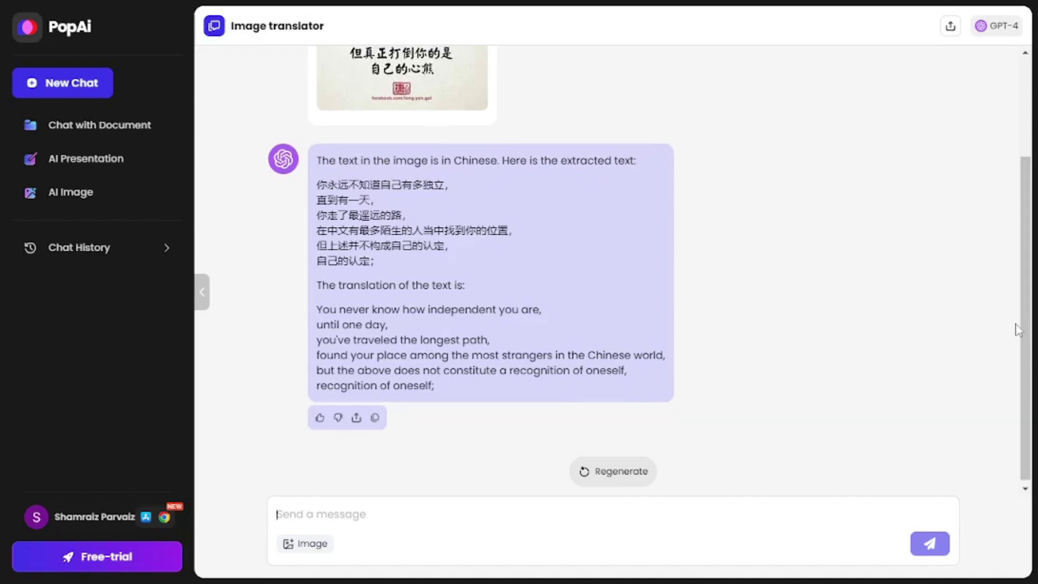
# Step: Read through the extracted image text and its English translation, highlighting the first two translated lines
pyautogui.scroll(1, 1024, 328)
pyautogui.scroll(1, 1023, 328)
pyautogui.scroll(-1, 1024, 328)
pyautogui.scroll(-1, 1024, 328)
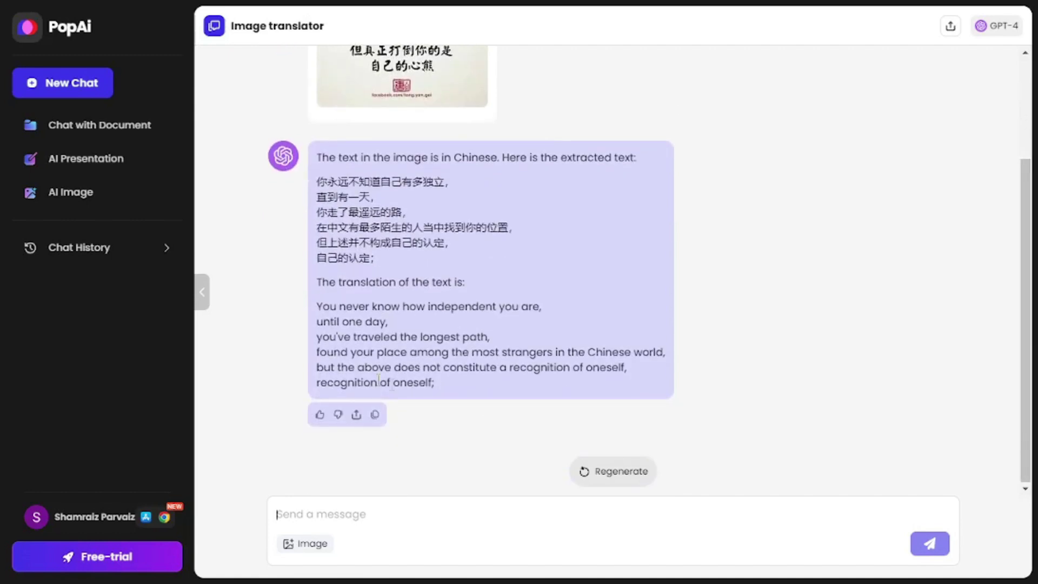
pyautogui.moveTo(317, 307); pyautogui.dragTo(399, 323)
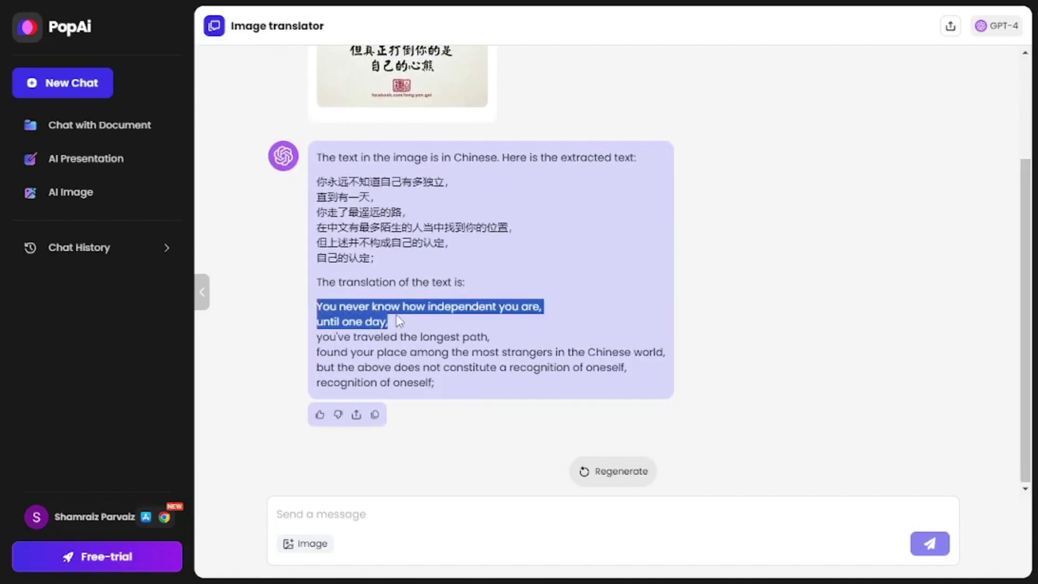
pyautogui.click(501, 324)
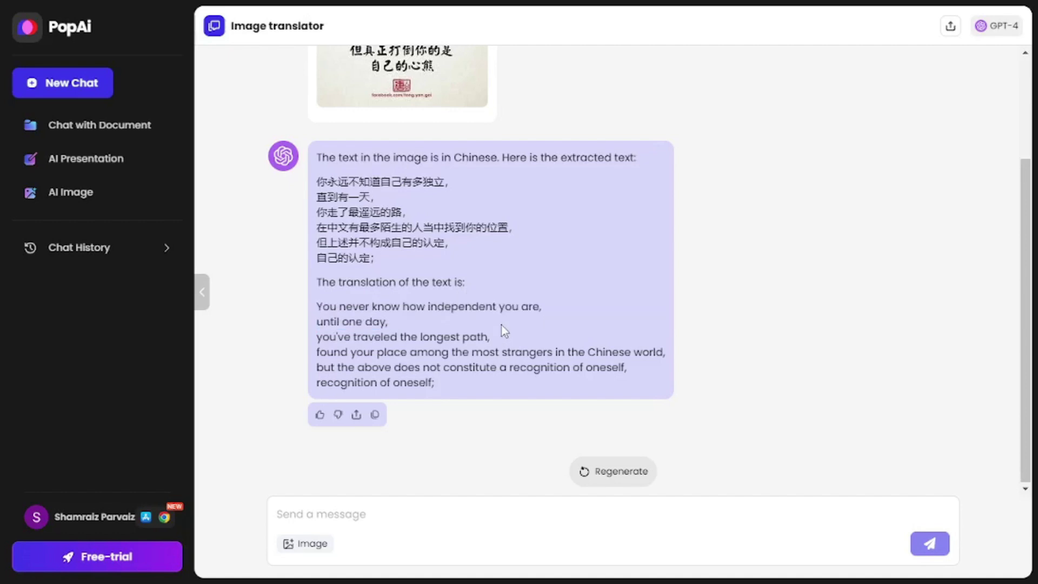
# Step: Return to the AI image templates and look through the rest of the Image category
pyautogui.click(66, 195)
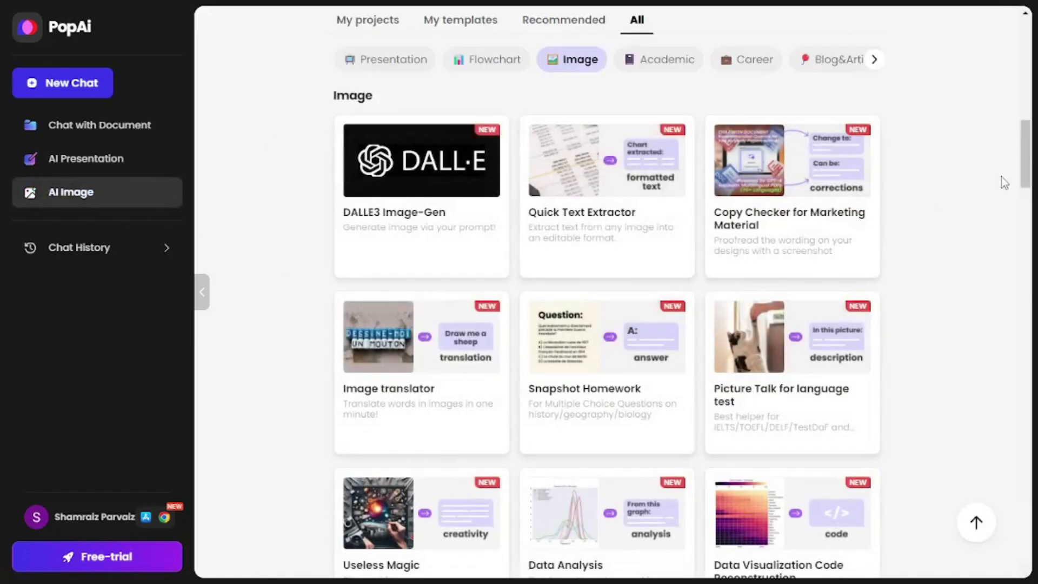
pyautogui.scroll(-5, 563, 204)
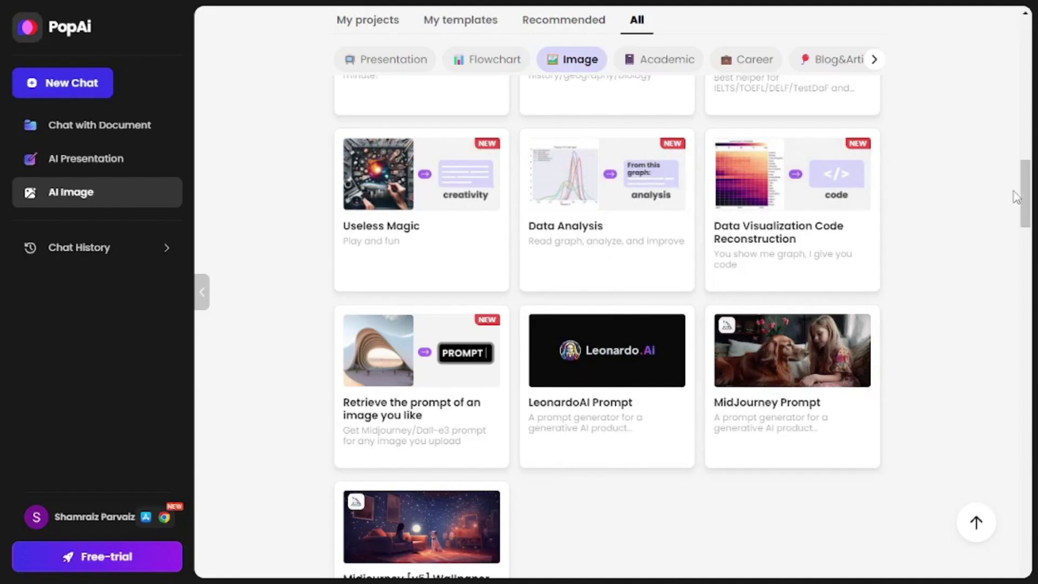
pyautogui.scroll(-1, 974, 216)
pyautogui.scroll(10, 973, 178)
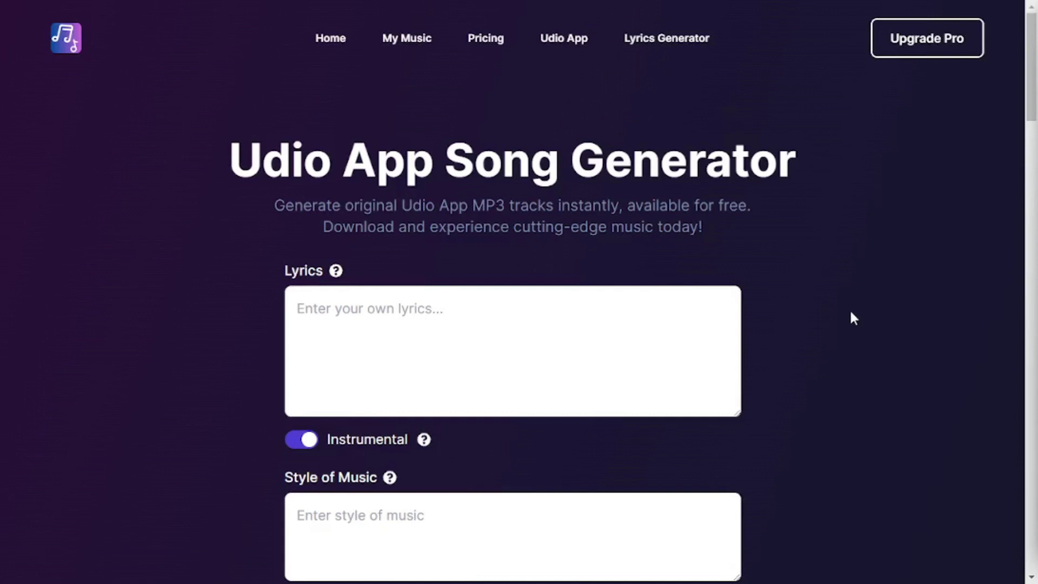
# Step: Switch to the Udio App Song Generator and examine its lyrics, instrumental, style of music and title inputs
pyautogui.click(509, 335)
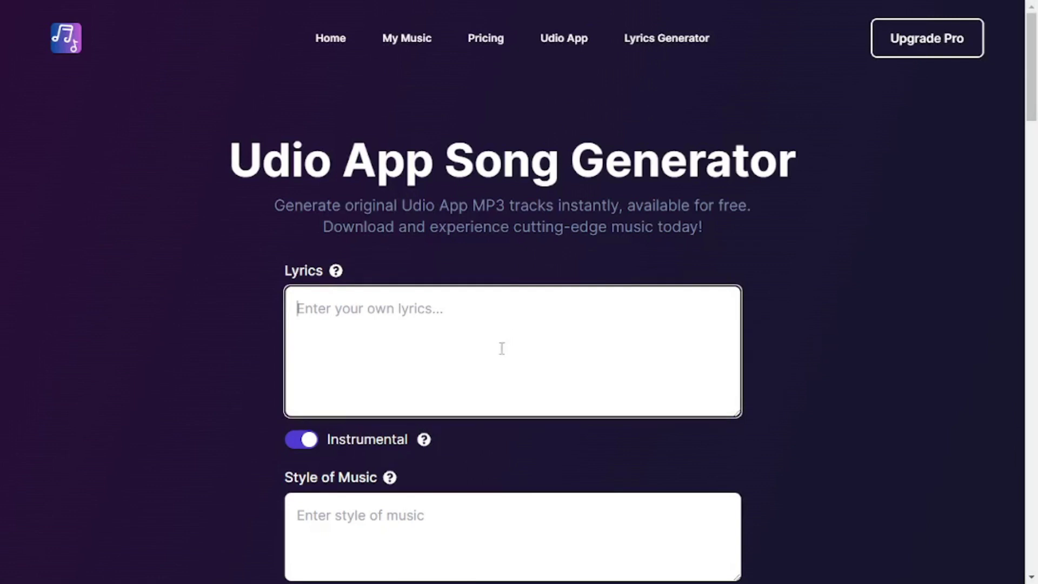
pyautogui.click(304, 441)
pyautogui.click(459, 533)
pyautogui.scroll(-5, 1014, 108)
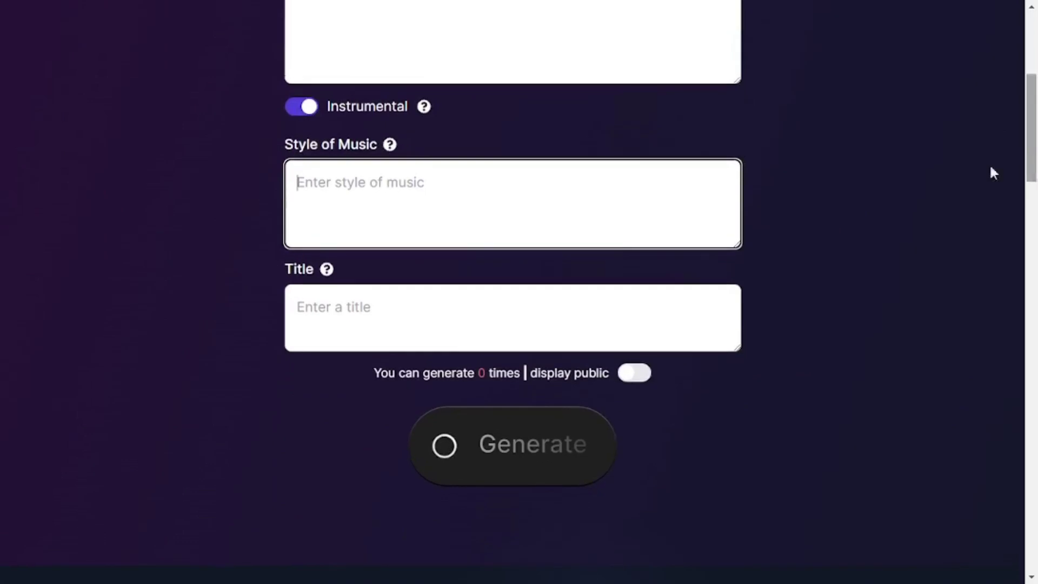
pyautogui.click(409, 311)
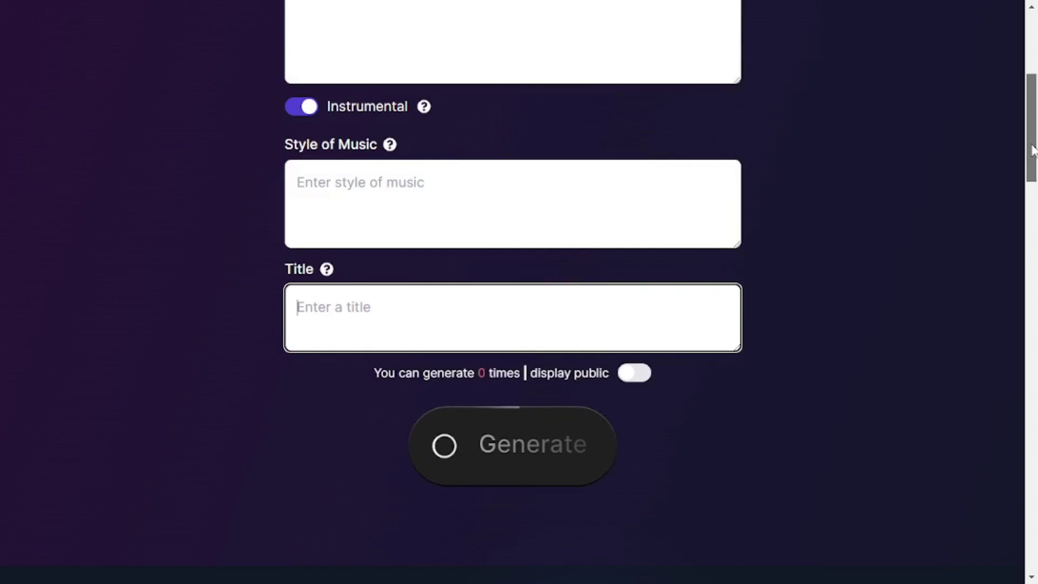
pyautogui.scroll(2, 1031, 151)
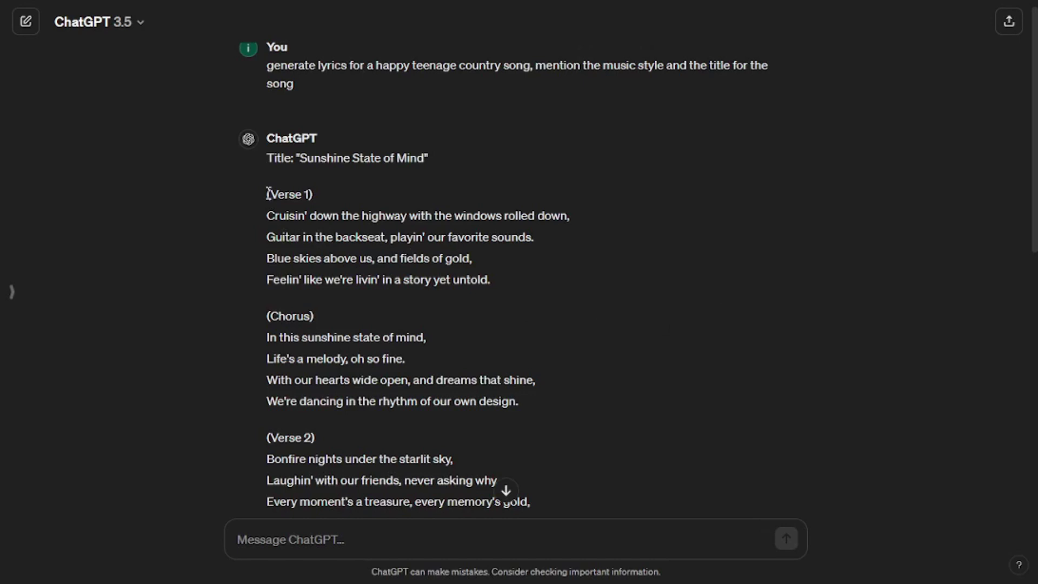
# Step: Review the song lyrics generated by ChatGPT and compare them with the Udio App generator's lyrics, style, title and Generate options
pyautogui.moveTo(310, 226); pyautogui.dragTo(424, 298)
pyautogui.click(426, 256)
pyautogui.hotkey('ctrl', 'Tab')
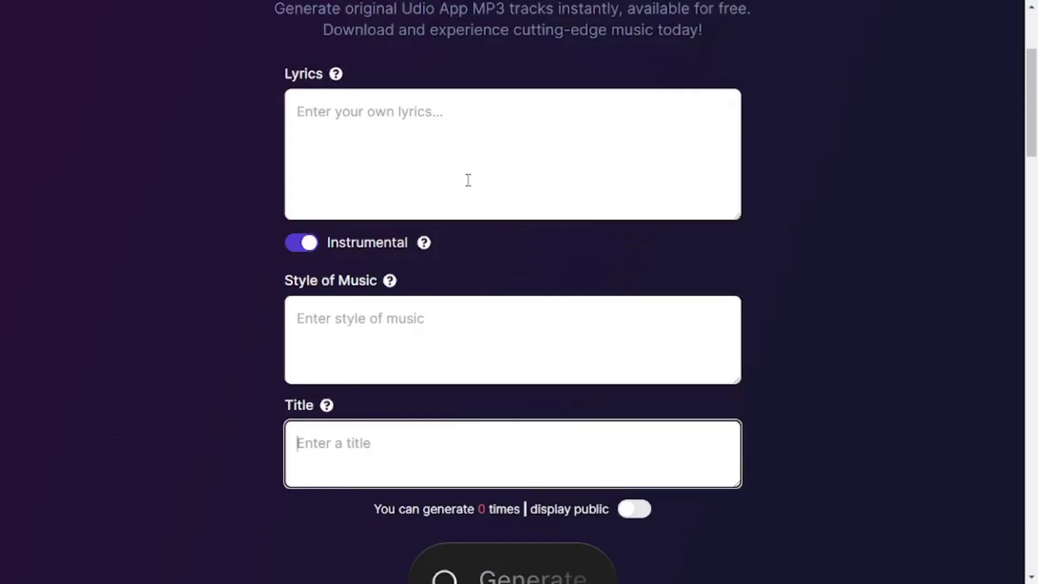
pyautogui.moveTo(1031, 120); pyautogui.dragTo(1032, 201)
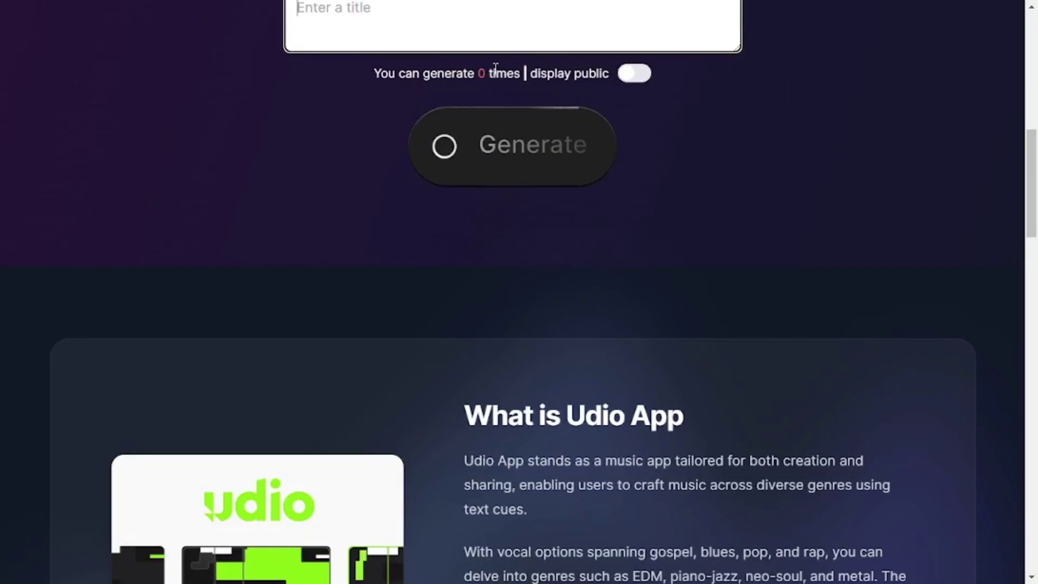
pyautogui.moveTo(1033, 177); pyautogui.dragTo(1033, 97)
pyautogui.click(574, 117)
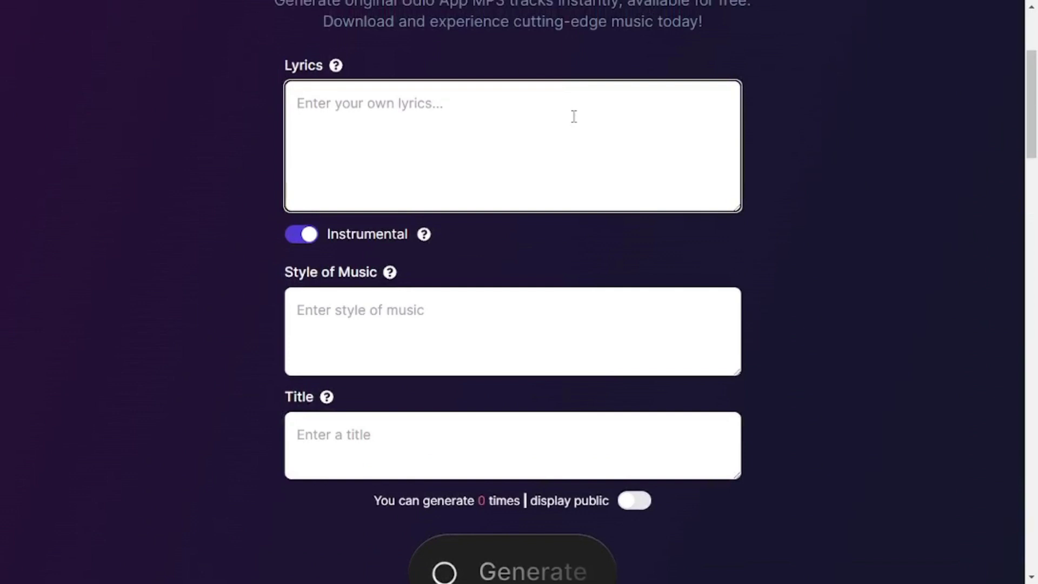
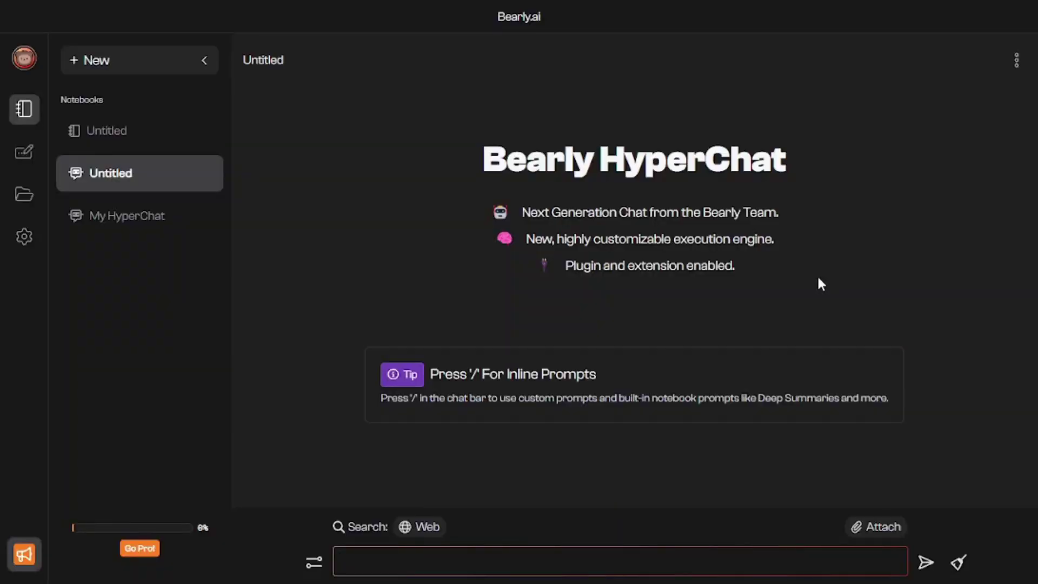
# Step: Switch to Bearly.ai and create a new notebook
pyautogui.click(91, 64)
pyautogui.click(99, 135)
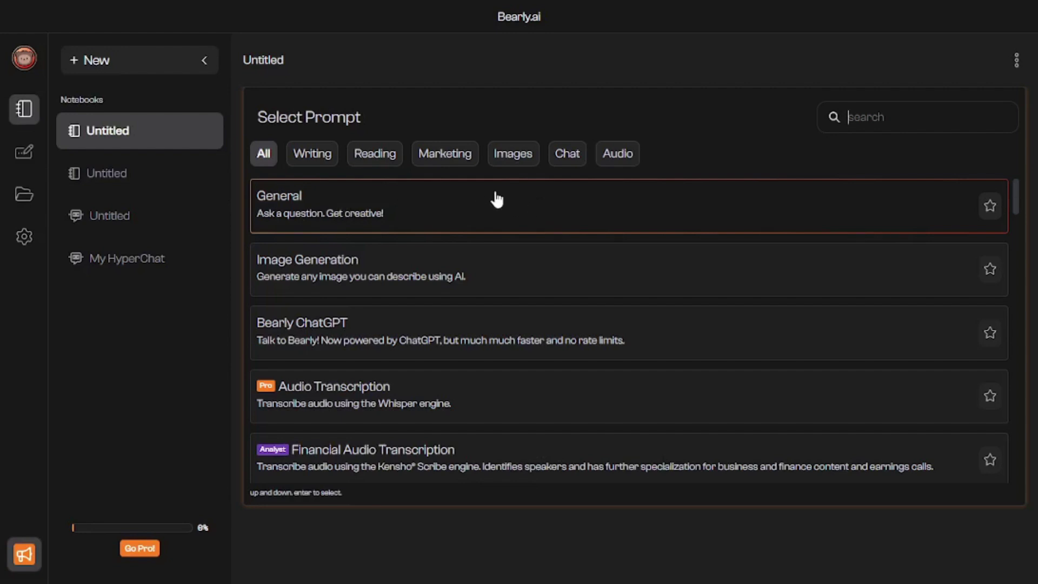
# Step: Look through Bearly's custom prompts, prompt Market Place and Documents area, ending in the My HyperChat notebook
pyautogui.click(23, 152)
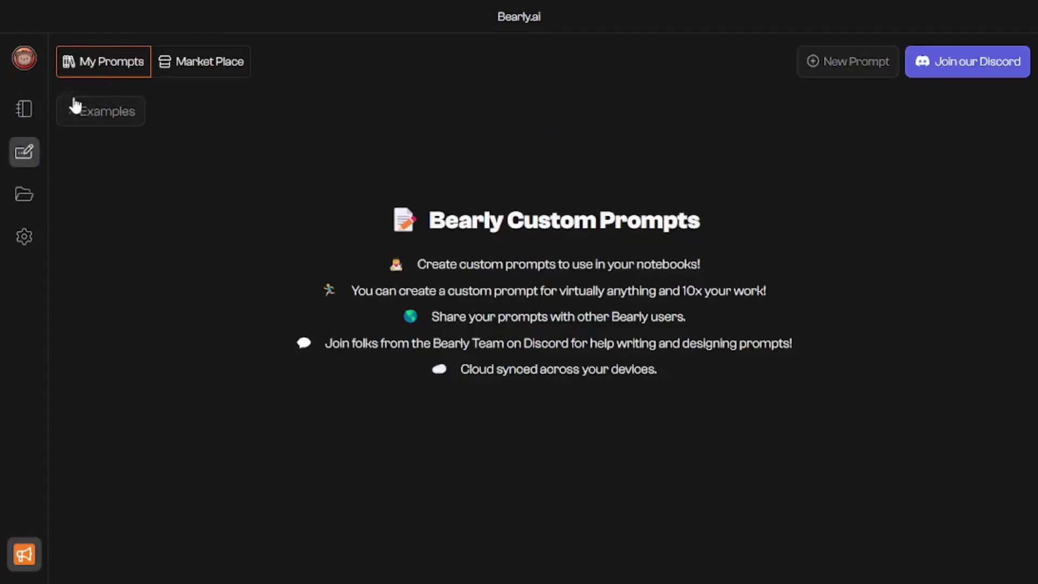
pyautogui.click(171, 64)
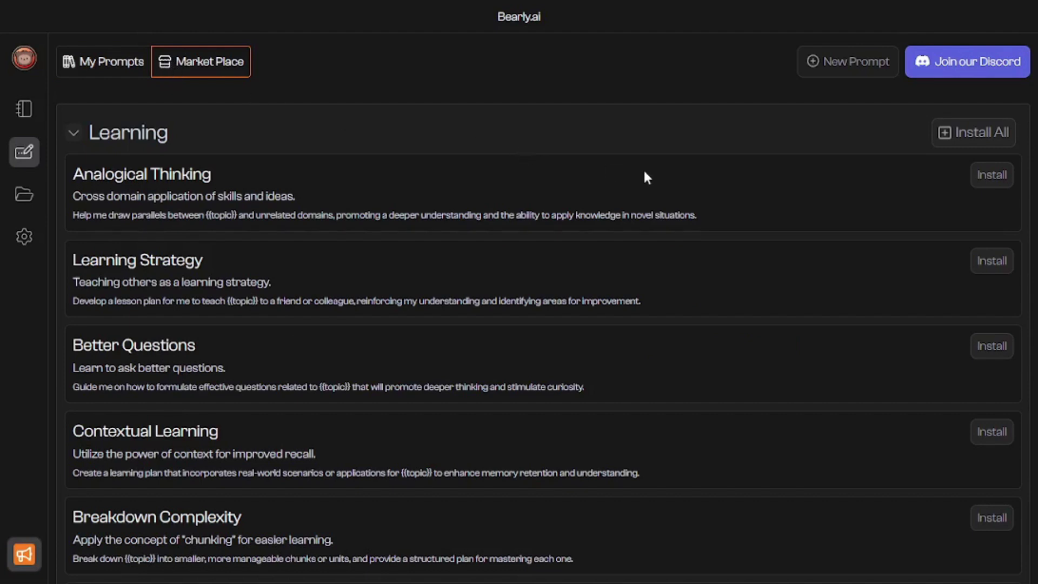
pyautogui.click(34, 203)
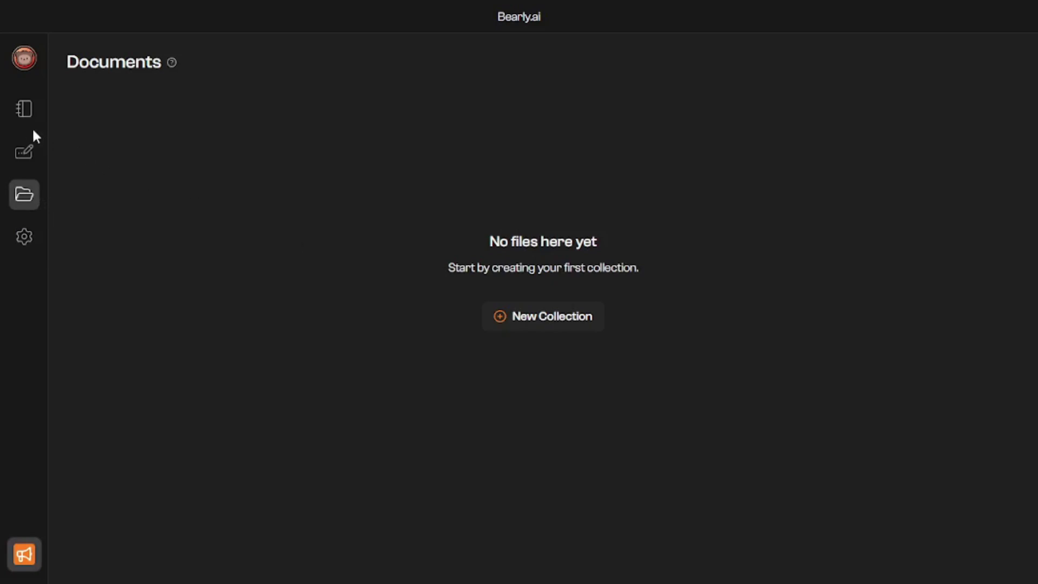
pyautogui.click(24, 111)
pyautogui.click(127, 258)
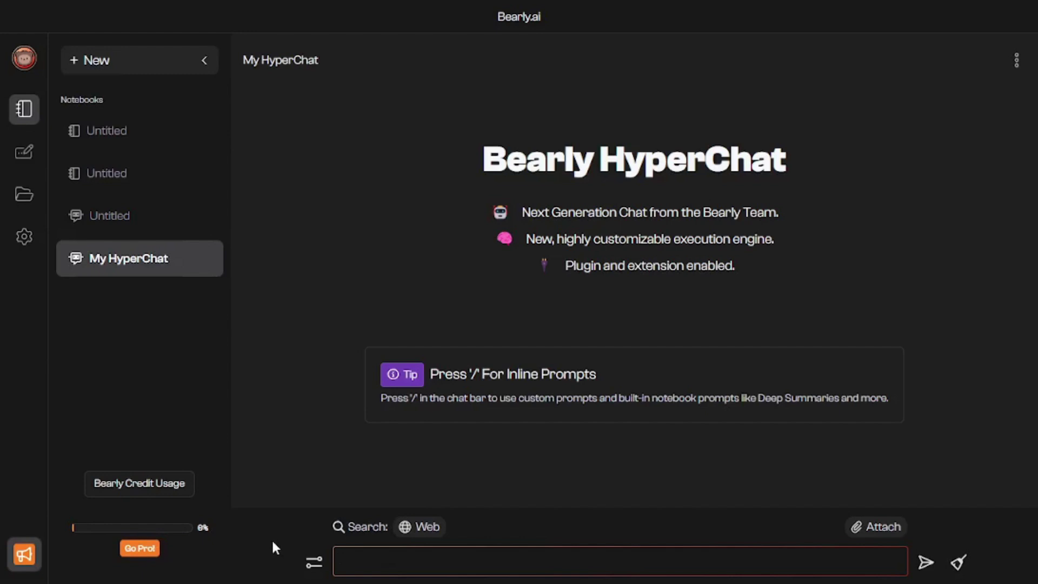
pyautogui.click(294, 514)
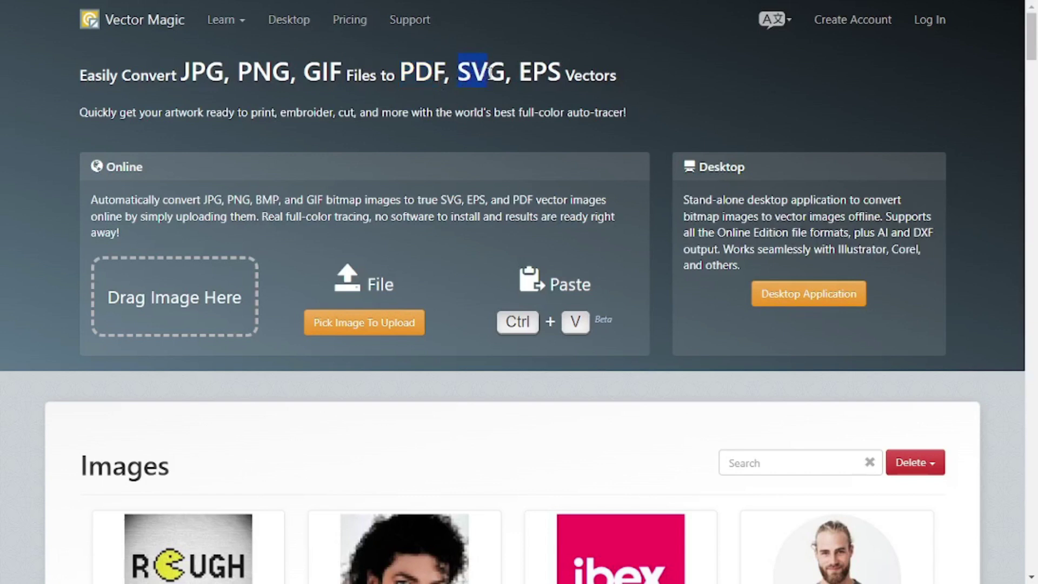
# Step: Switch to Vector Magic, read the headline about supported file conversions and look over the sample images
pyautogui.moveTo(585, 65); pyautogui.dragTo(654, 90)
pyautogui.click(646, 118)
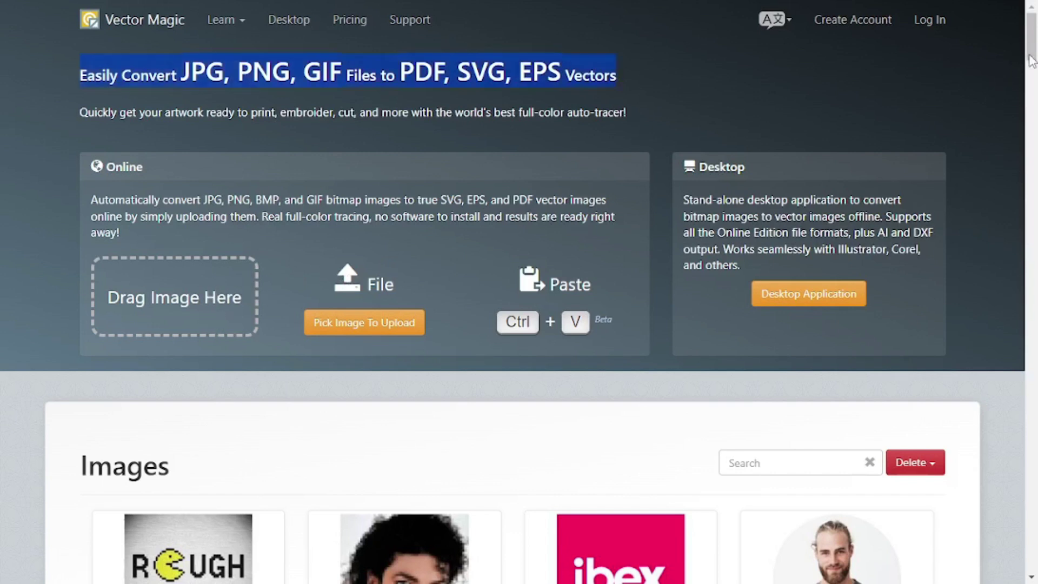
pyautogui.moveTo(1031, 54); pyautogui.dragTo(1030, 78)
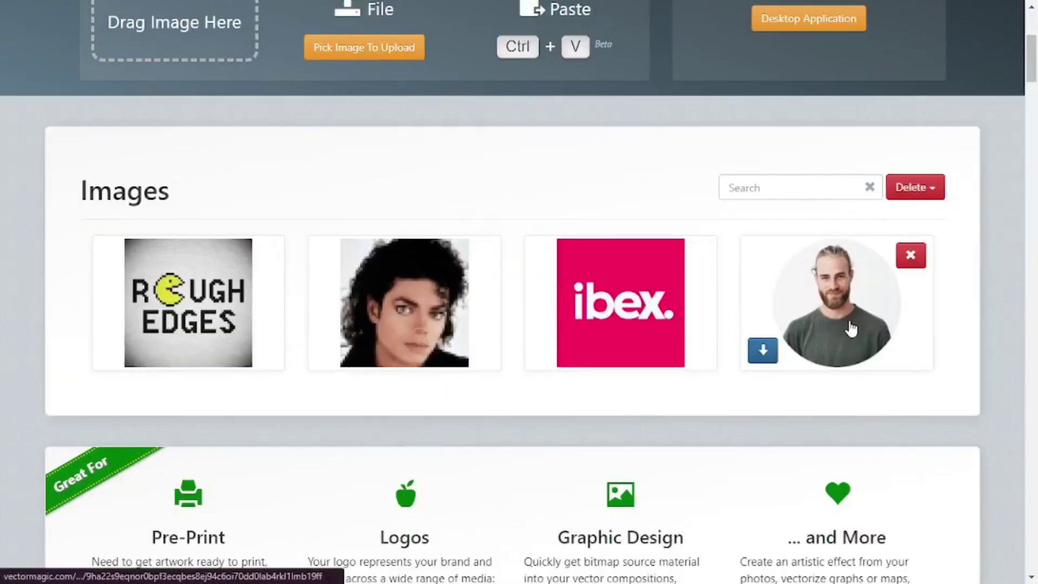
# Step: Open the ibex sample image, compare the original's edges with the vectorized result up close, and close the comparison
pyautogui.click(628, 298)
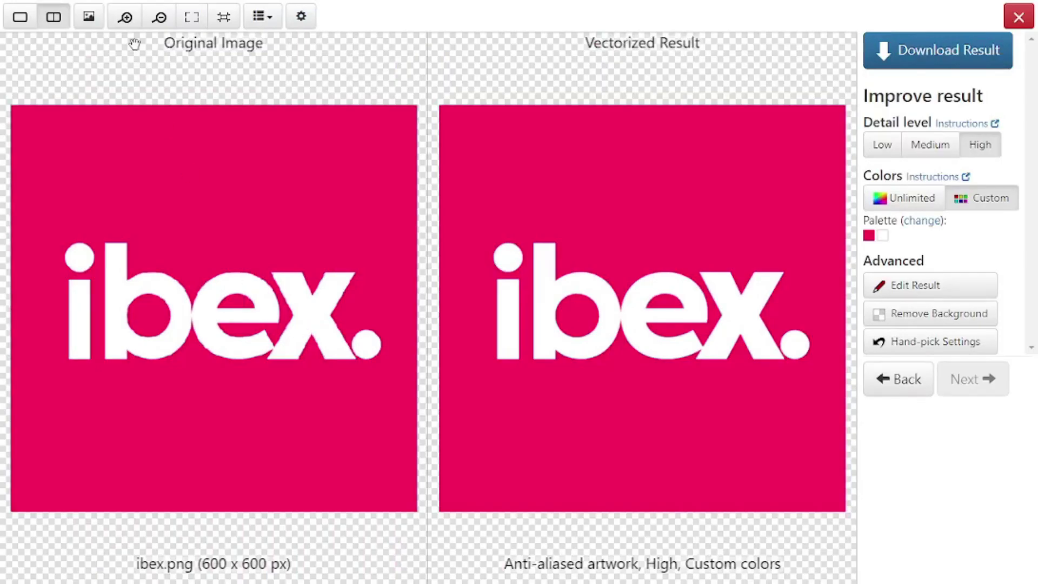
pyautogui.click(125, 17)
pyautogui.moveTo(283, 303); pyautogui.dragTo(282, 320)
pyautogui.scroll(-2, 302, 319)
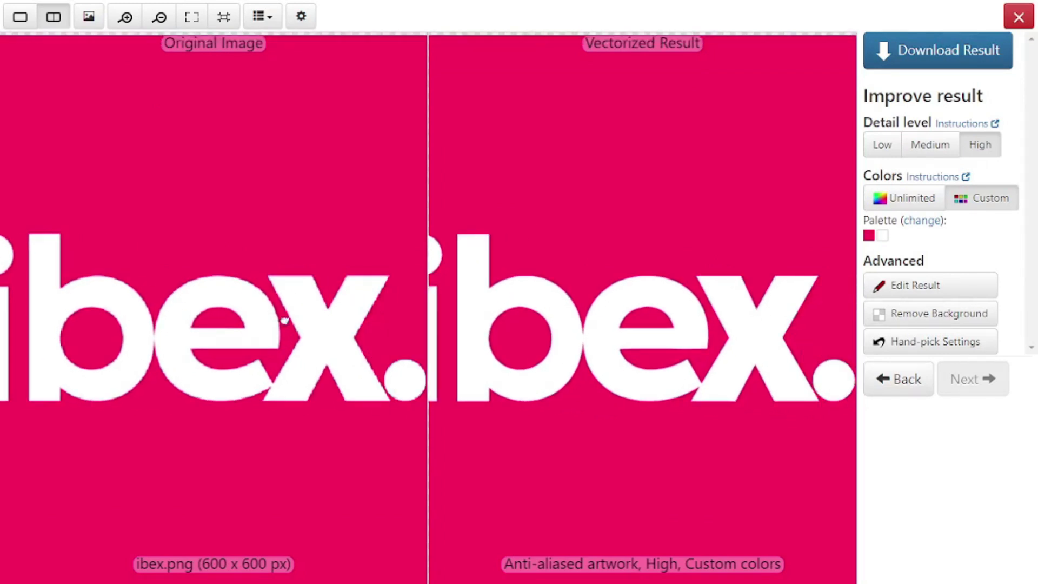
pyautogui.scroll(2, 325, 325)
pyautogui.moveTo(598, 306); pyautogui.dragTo(595, 309)
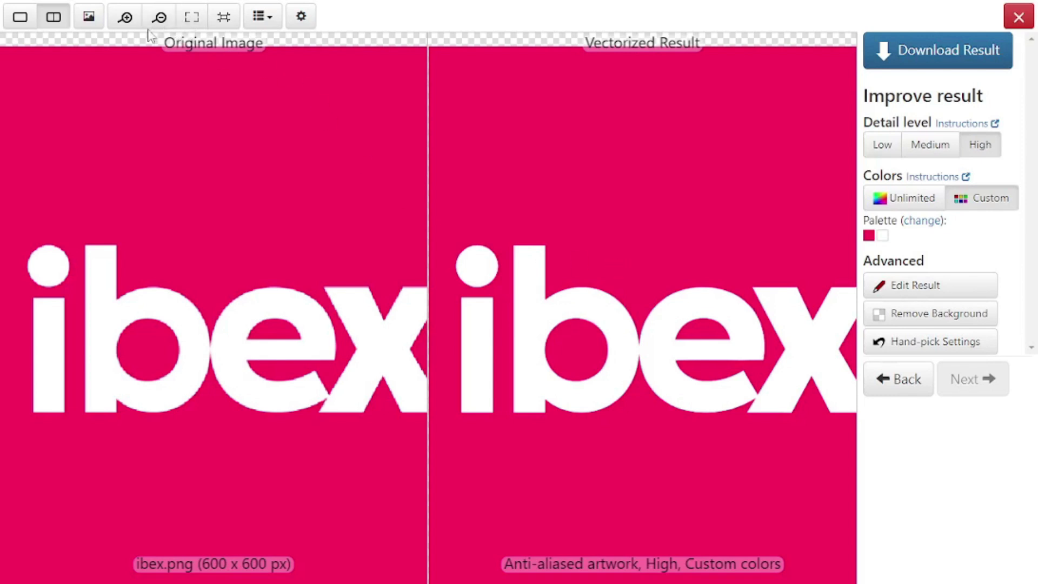
pyautogui.click(159, 17)
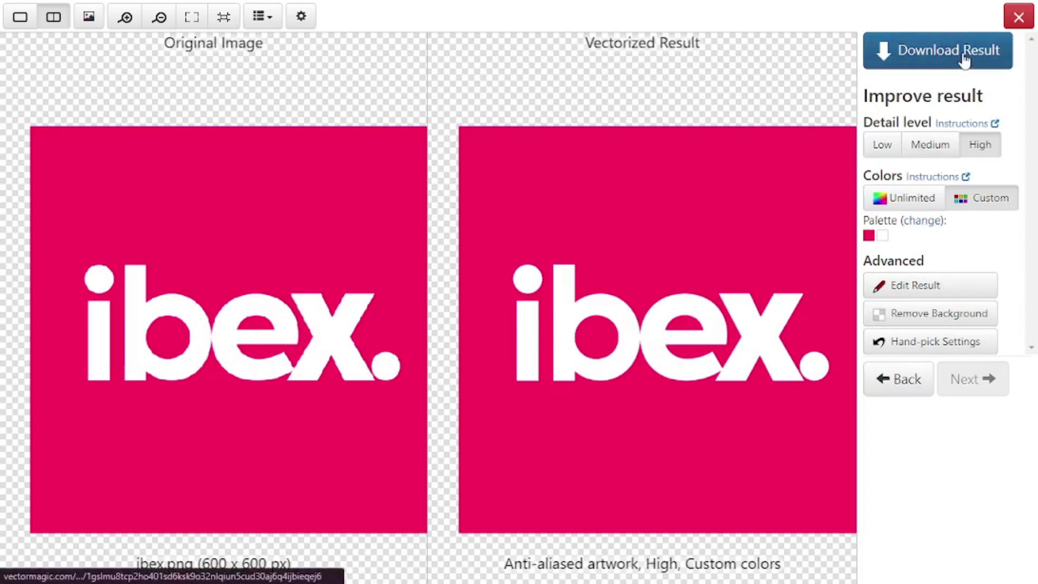
pyautogui.click(1017, 21)
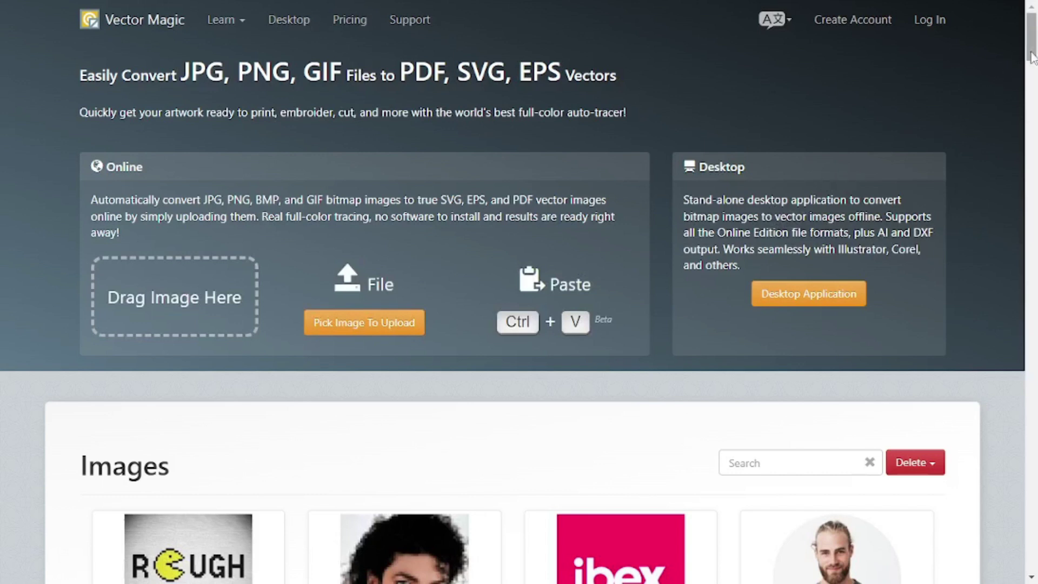
# Step: Examine the section on how to convert JPG, PNG and GIF images to vectors and return to the upload area
pyautogui.moveTo(1031, 49); pyautogui.dragTo(1032, 125)
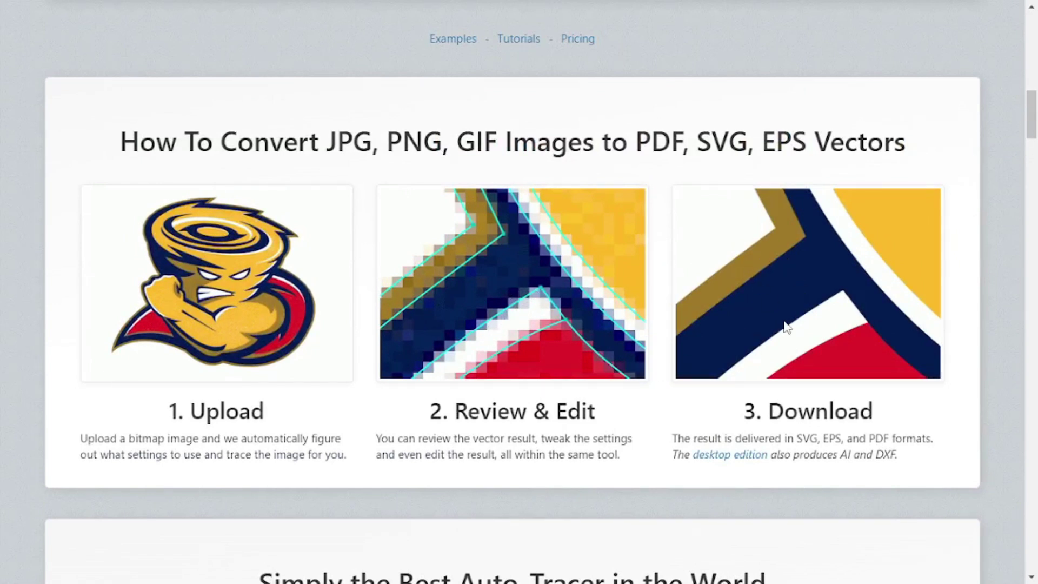
pyautogui.scroll(15, 1035, 53)
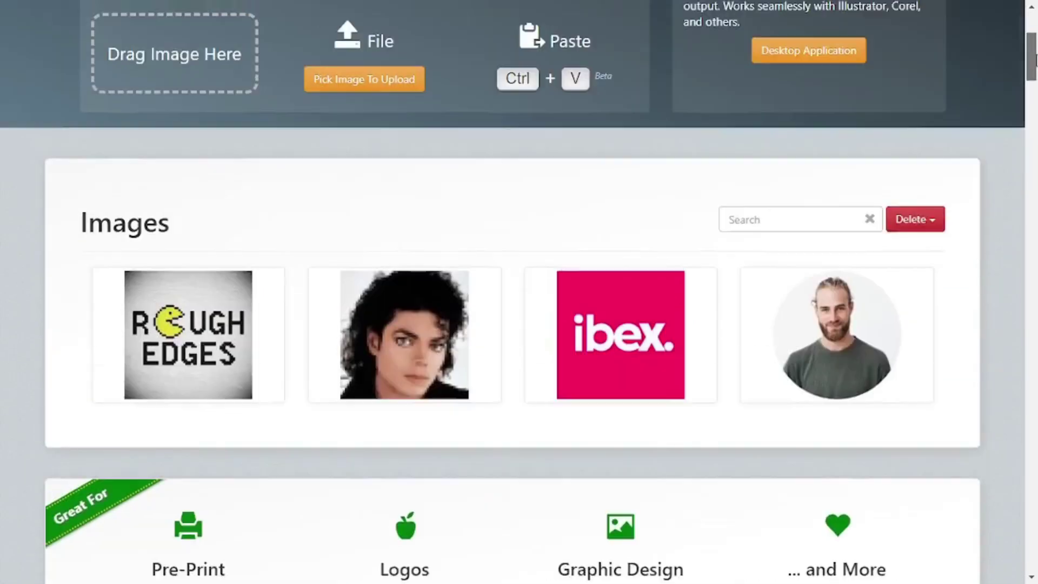
pyautogui.scroll(2, 1036, 52)
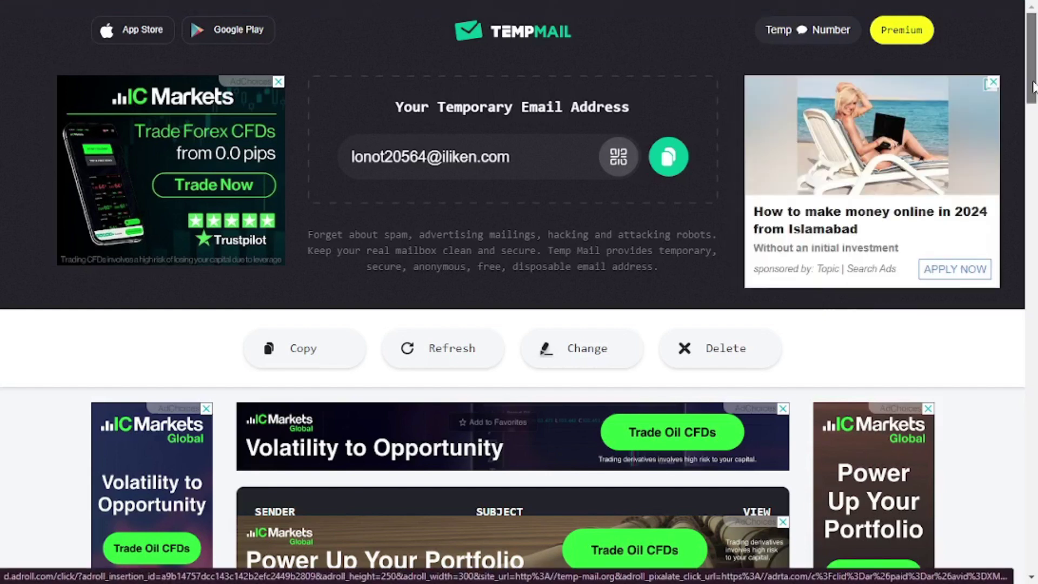
# Step: Switch to Temp Mail and copy the temporary email address
pyautogui.scroll(-1, 1034, 86)
pyautogui.scroll(1, 1033, 87)
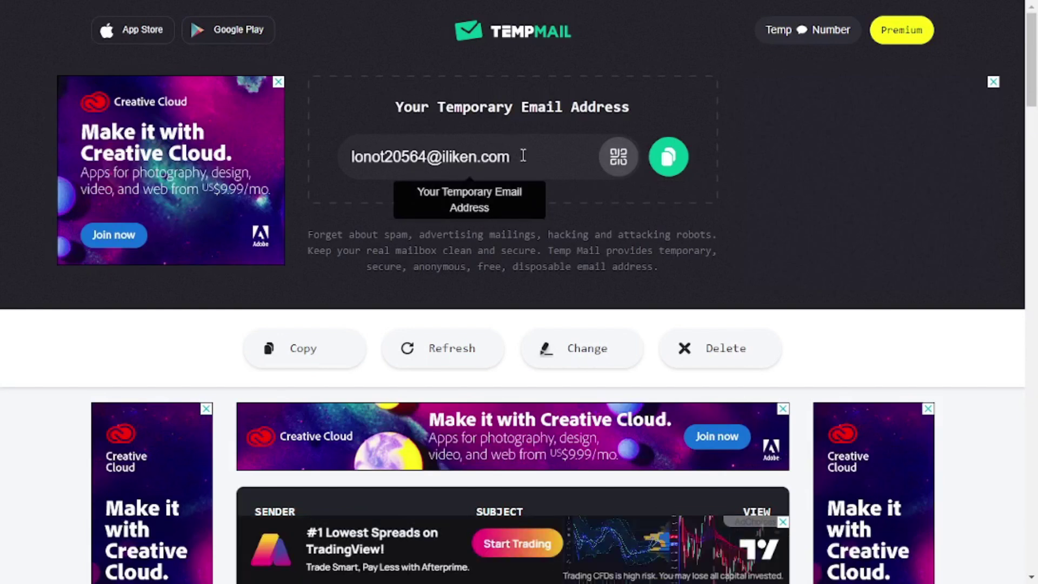
pyautogui.click(670, 158)
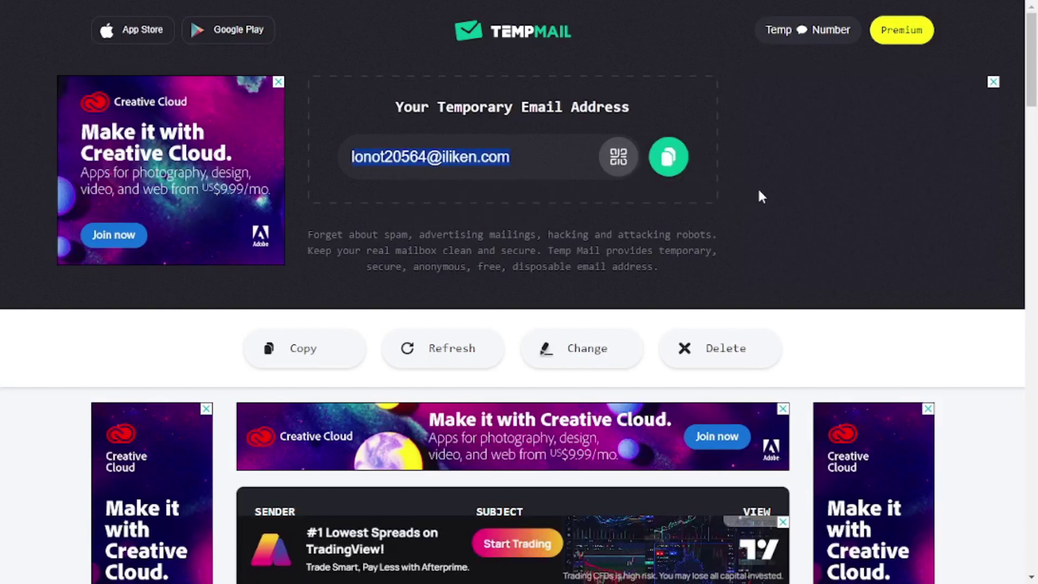
# Step: Check the temporary inbox and open the received message with the subject "Testing temp mail"
pyautogui.moveTo(1032, 61); pyautogui.dragTo(1033, 141)
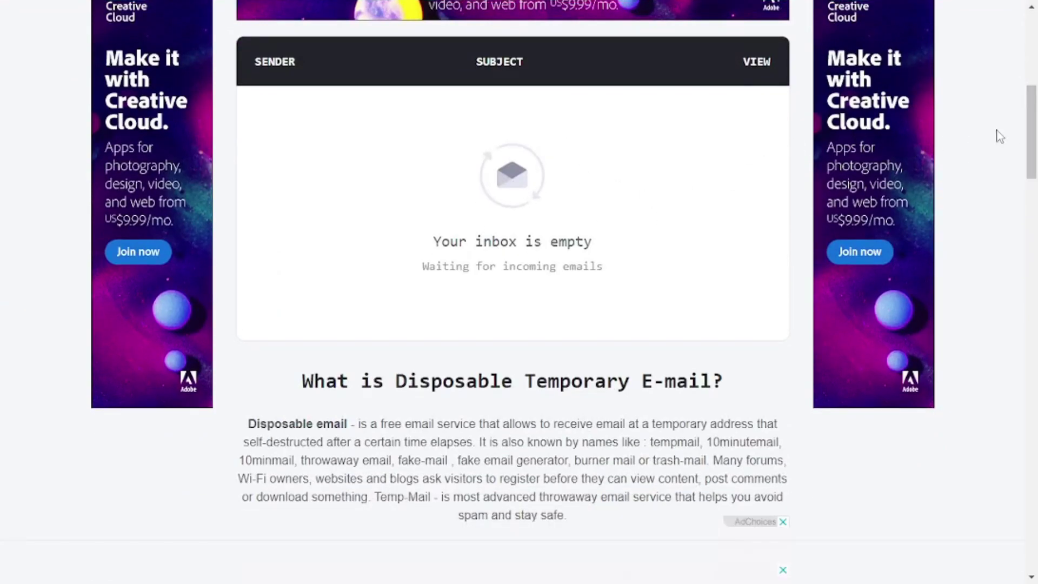
pyautogui.moveTo(1033, 137); pyautogui.dragTo(1033, 92)
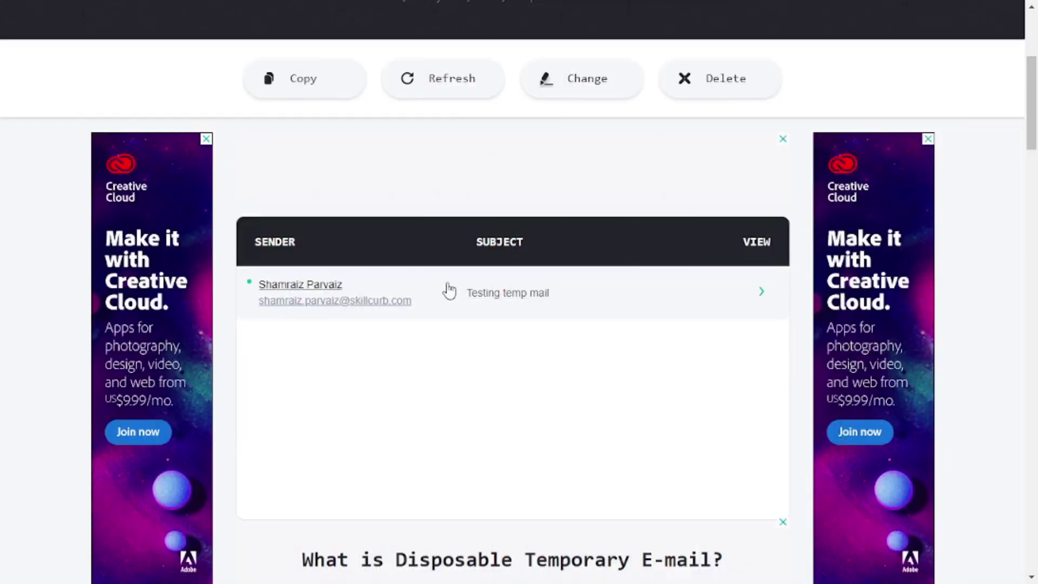
pyautogui.click(452, 291)
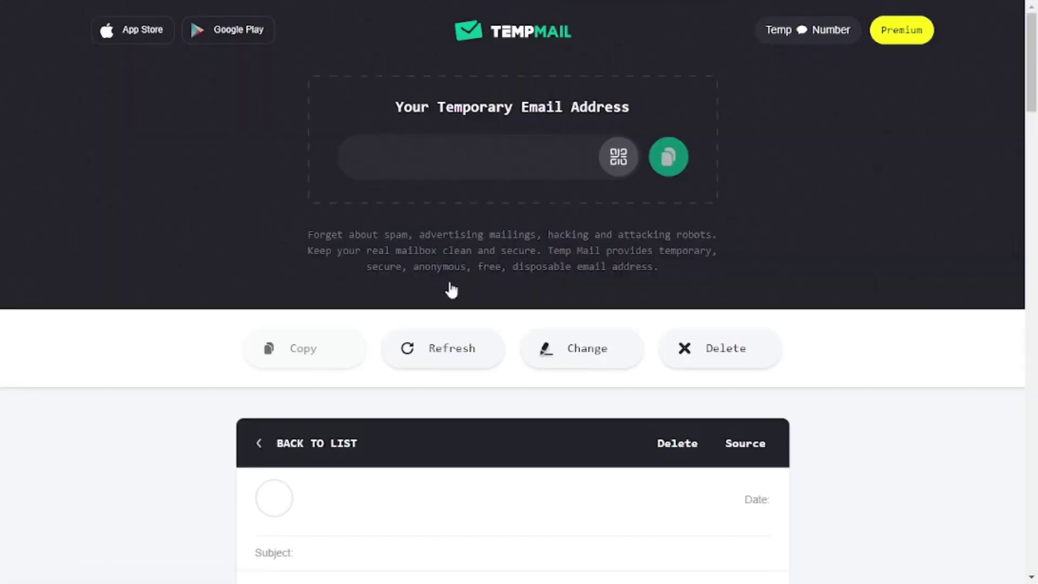
pyautogui.scroll(-7, 794, 259)
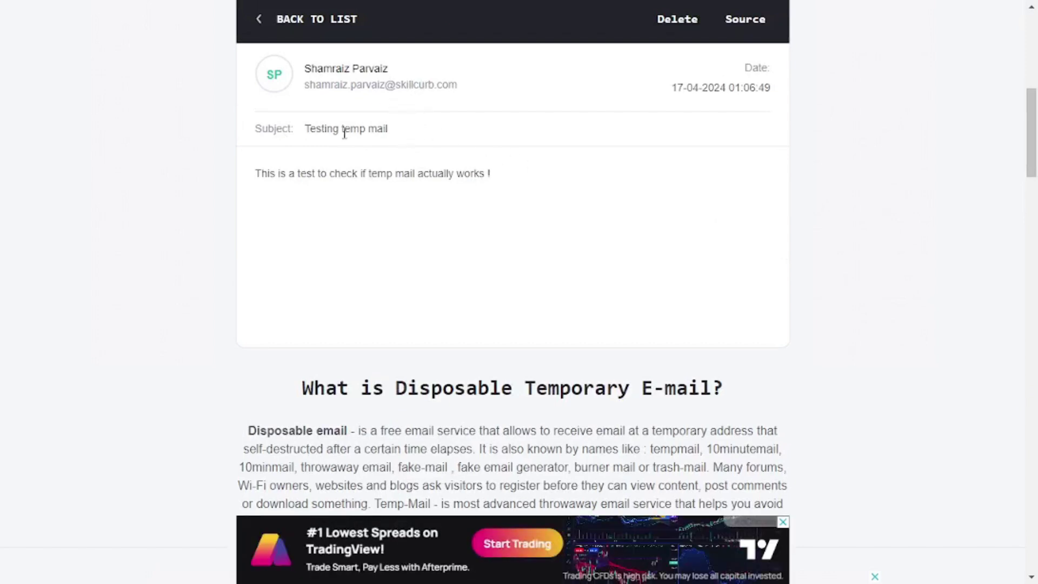
# Step: Read the opened message, highlighting its subject and body text, and return to the page's beginning
pyautogui.moveTo(305, 129); pyautogui.dragTo(407, 139)
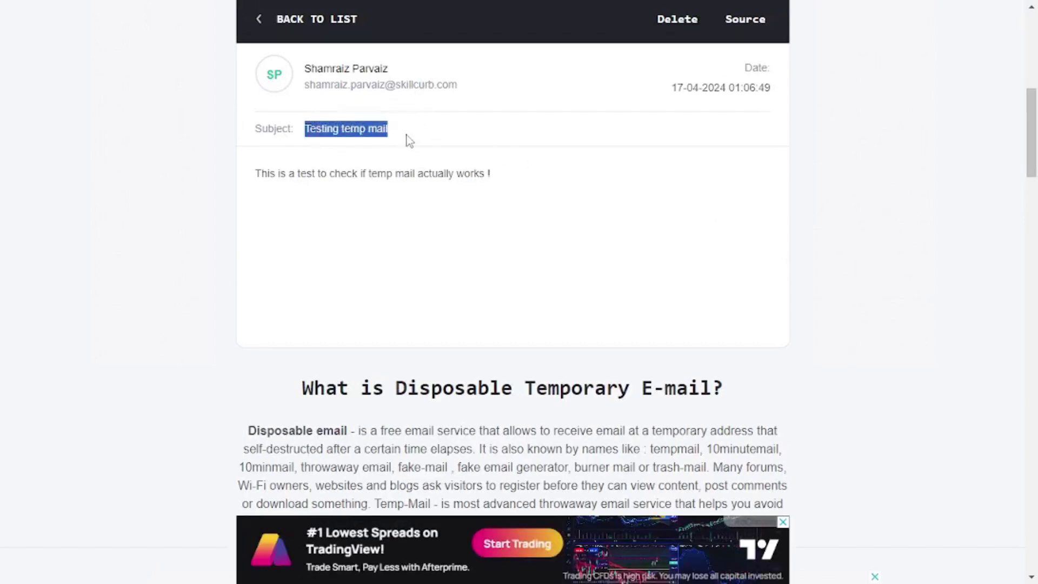
pyautogui.click(281, 179)
pyautogui.moveTo(271, 177); pyautogui.dragTo(498, 177)
pyautogui.click(1014, 144)
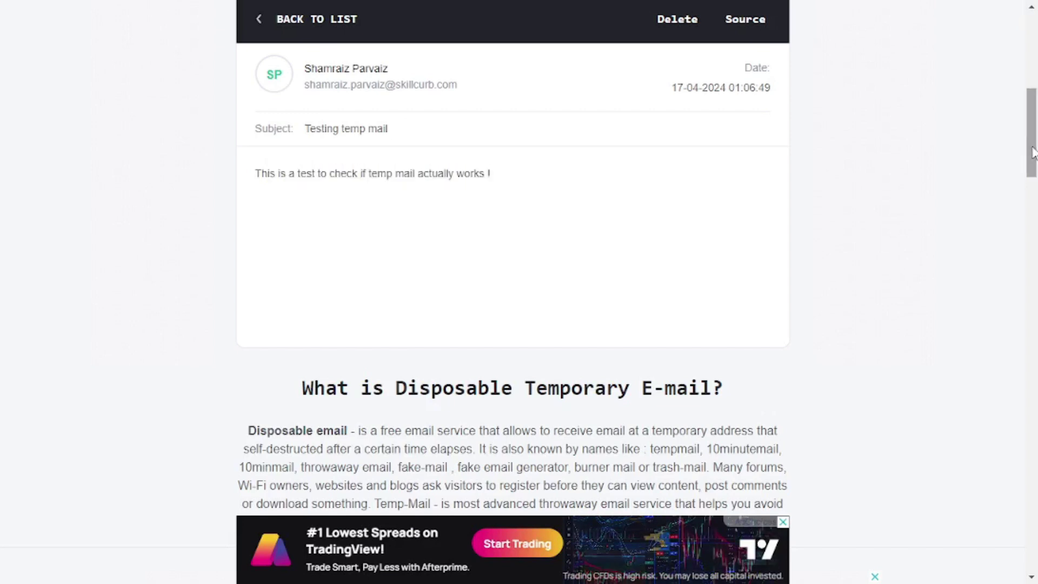
pyautogui.scroll(1, 1033, 139)
pyautogui.moveTo(1033, 139); pyautogui.dragTo(1033, 135)
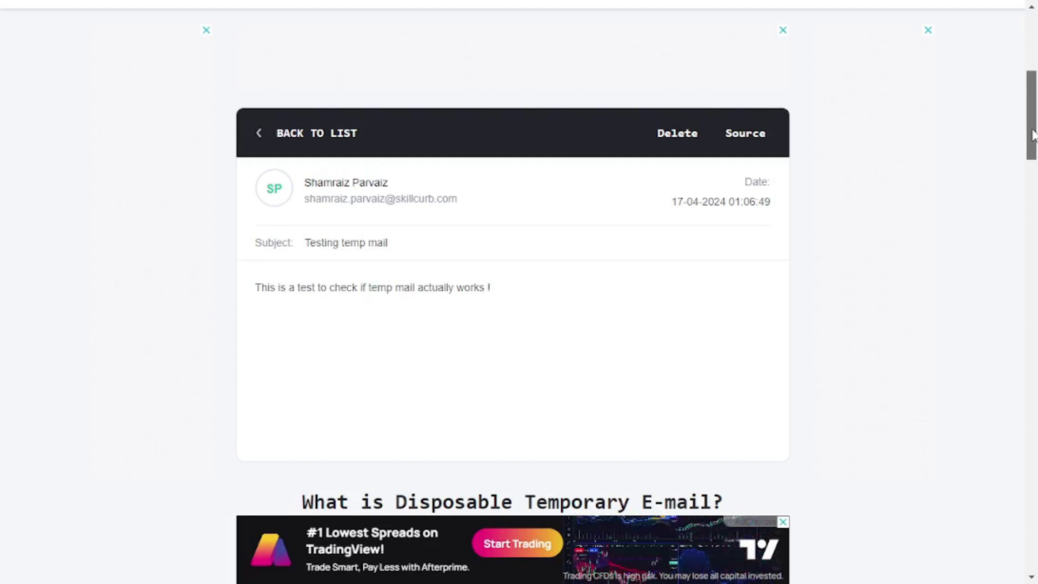
pyautogui.moveTo(1033, 135); pyautogui.dragTo(1032, 137)
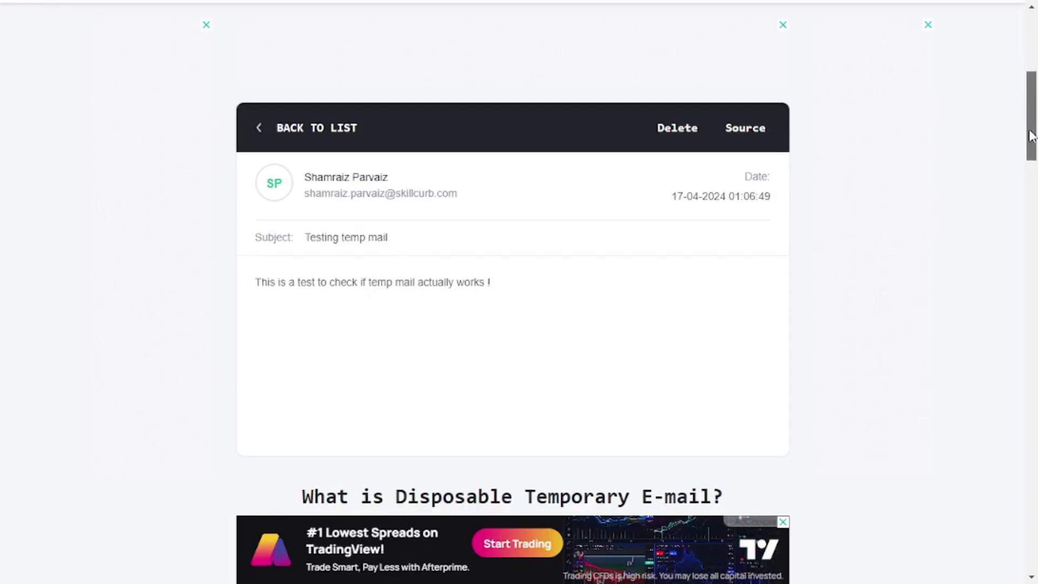
pyautogui.scroll(7, 906, 157)
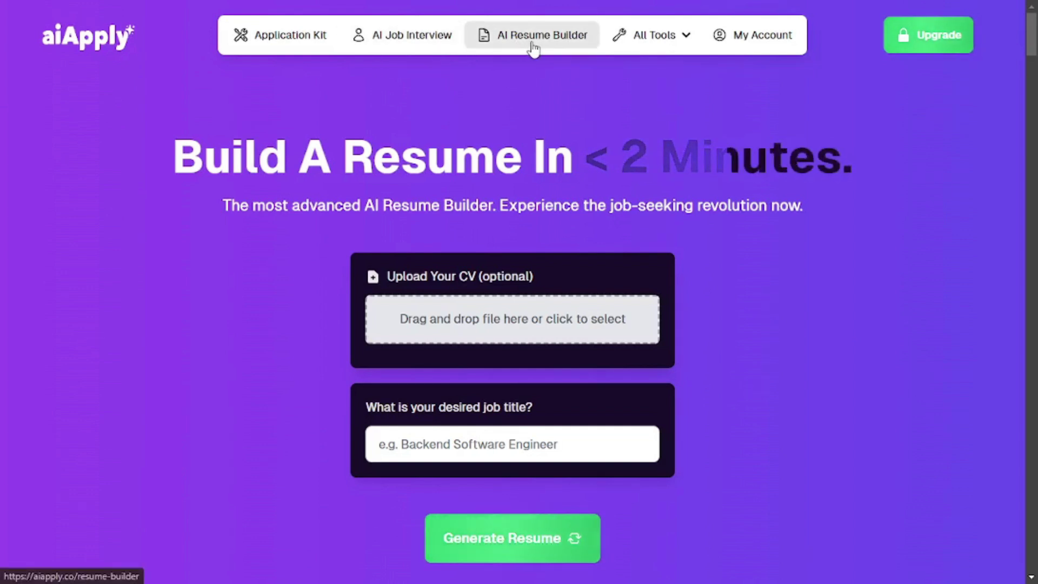
# Step: Switch to aiApply's resume builder and review the full list of available tools
pyautogui.click(684, 37)
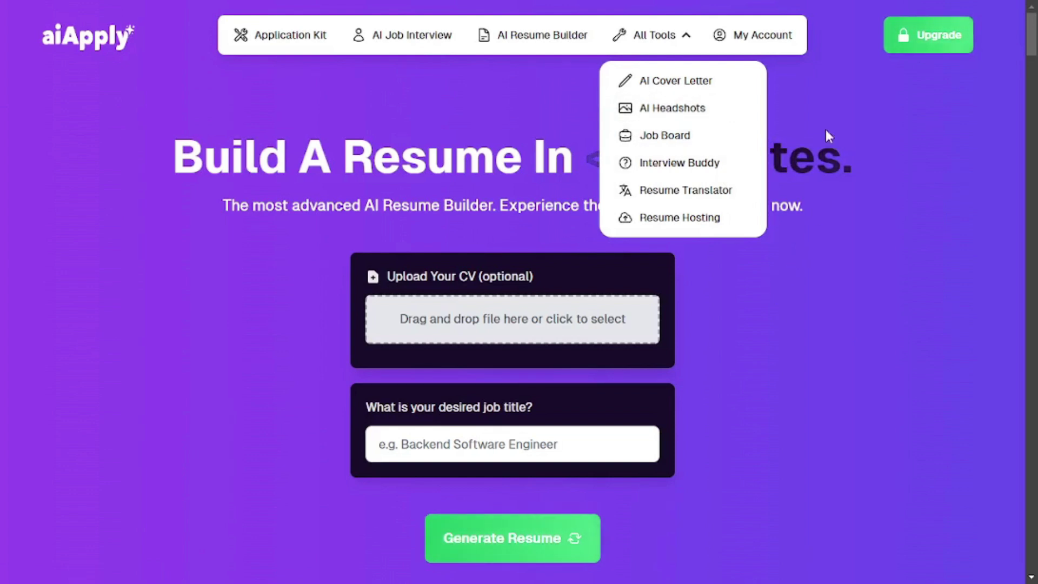
pyautogui.click(686, 40)
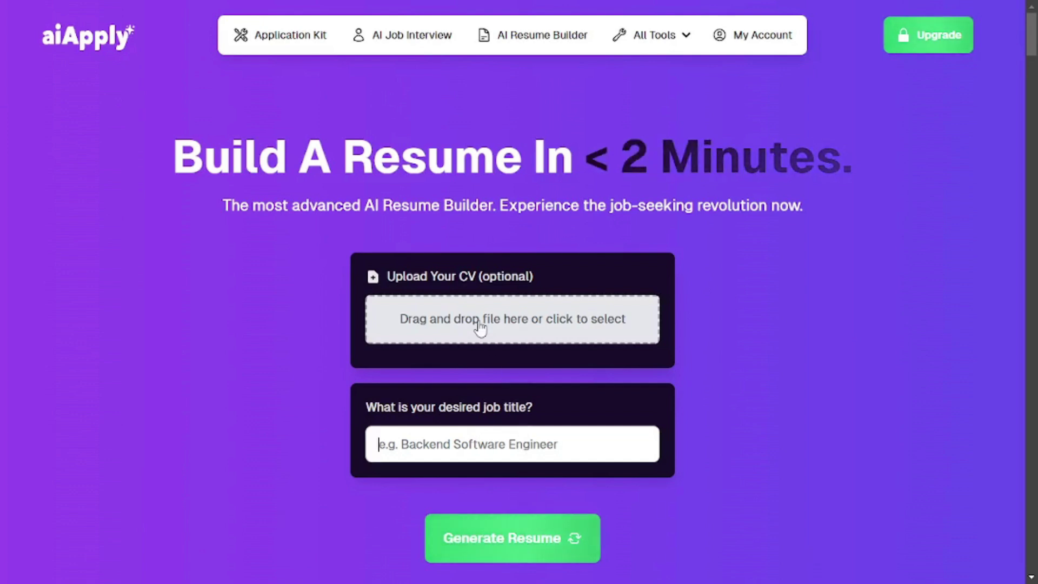
# Step: Upload cv-template.pdf as the CV and enter "web developer" as the desired job title
pyautogui.click(560, 460)
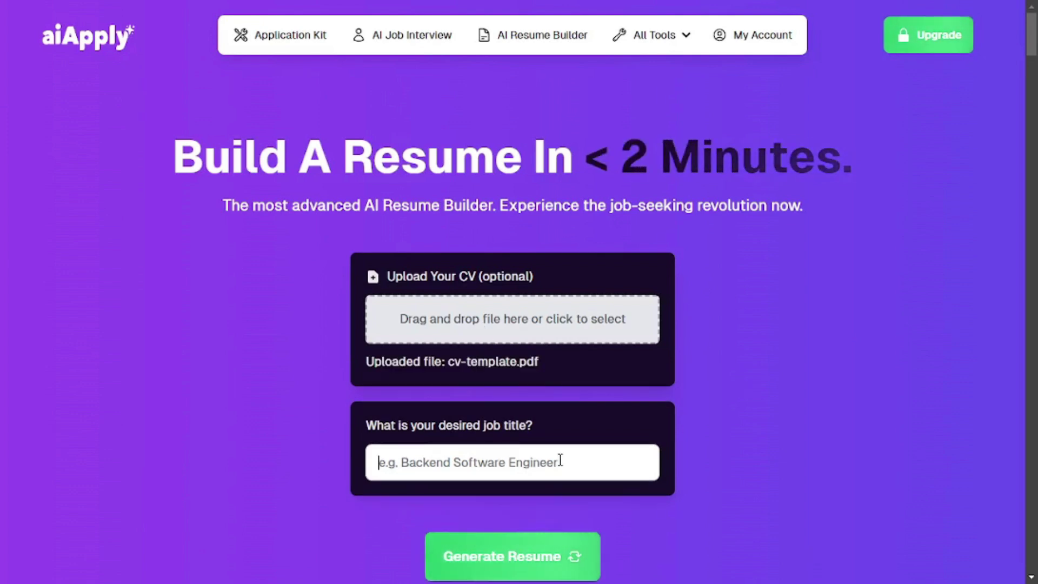
pyautogui.write('web developer')
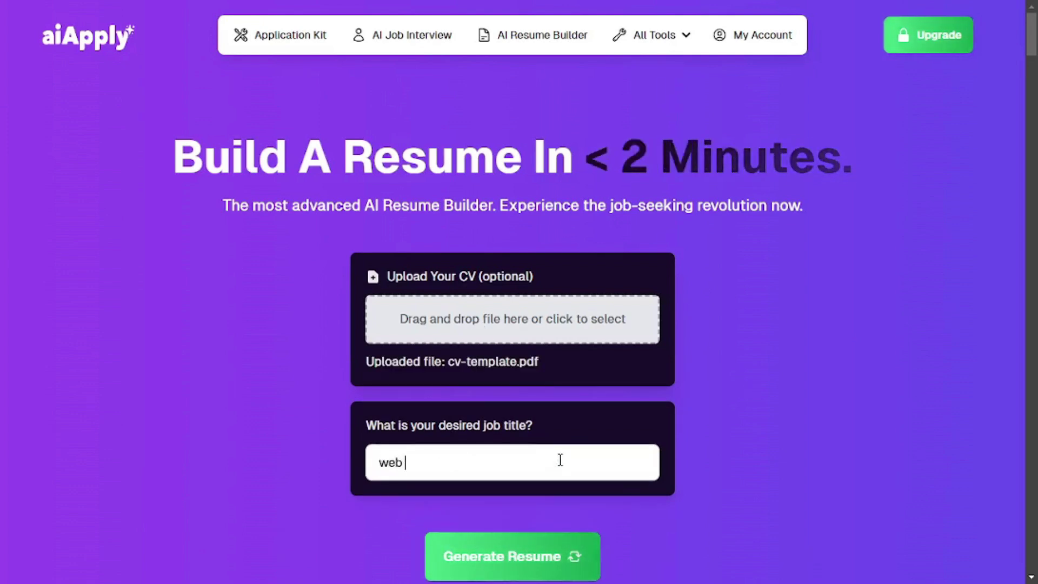
# Step: Generate the web developer resume, review its sections through the education history, and return to aiApply's tool list
pyautogui.click(517, 556)
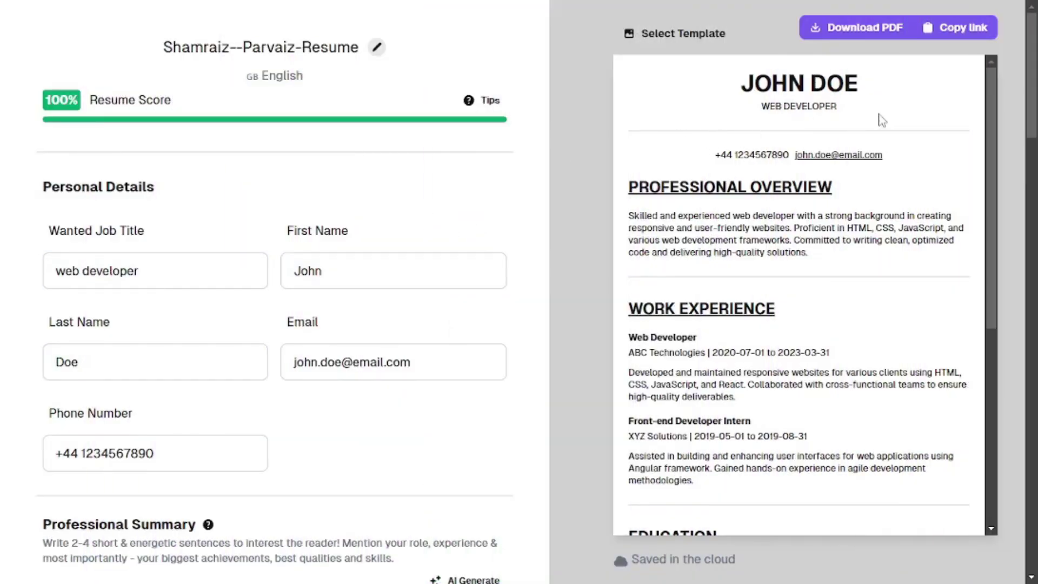
pyautogui.moveTo(1029, 95); pyautogui.dragTo(1035, 205)
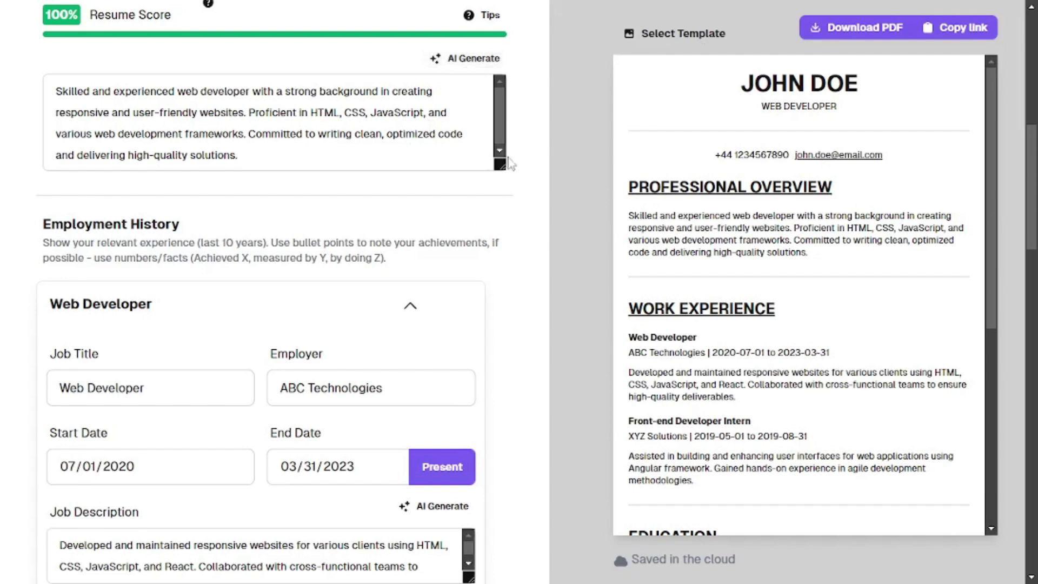
pyautogui.scroll(-4, 270, 292)
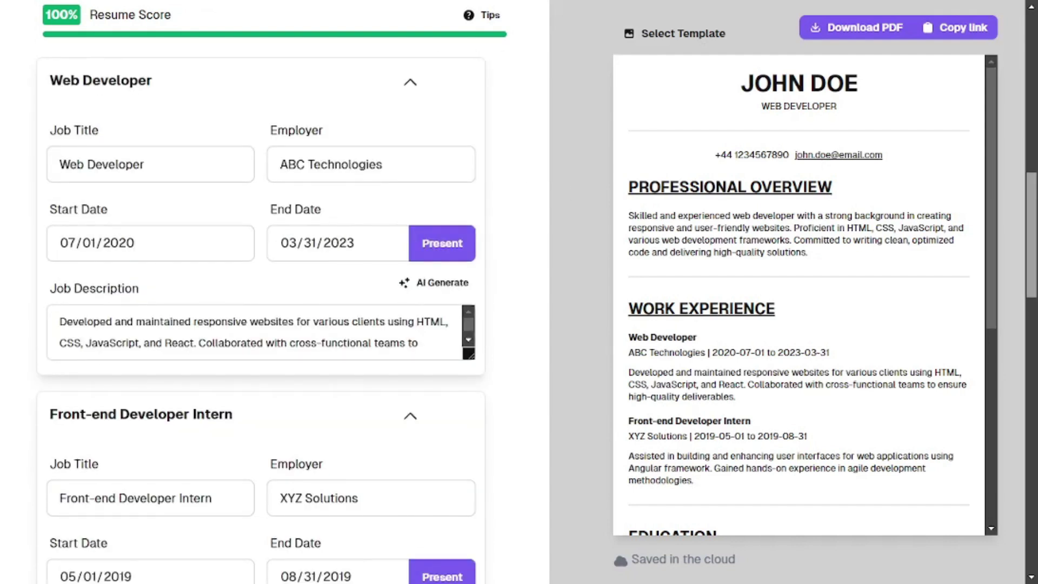
pyautogui.scroll(-10, 259, 292)
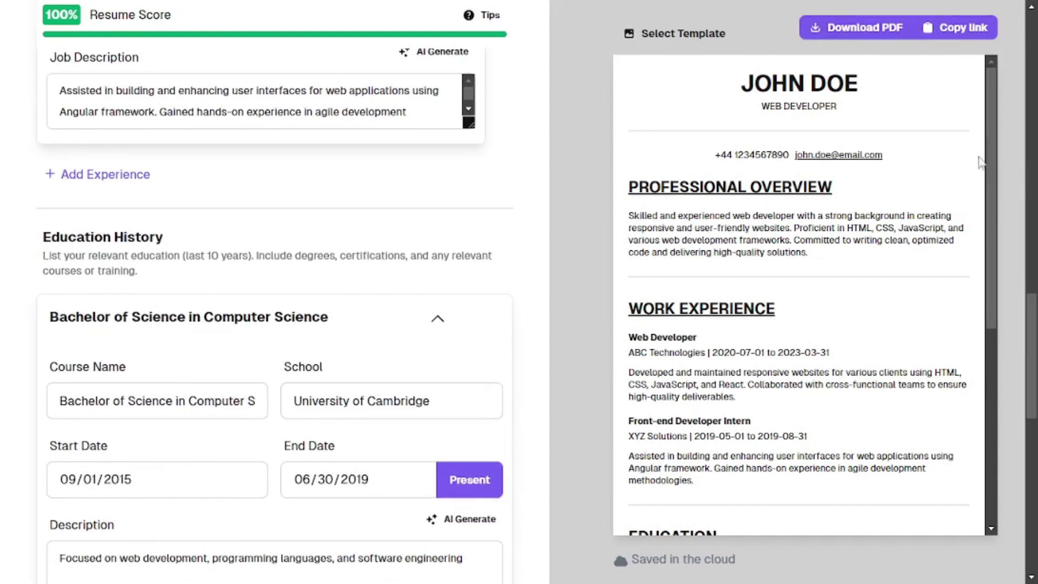
pyautogui.moveTo(1030, 346); pyautogui.dragTo(1030, 407)
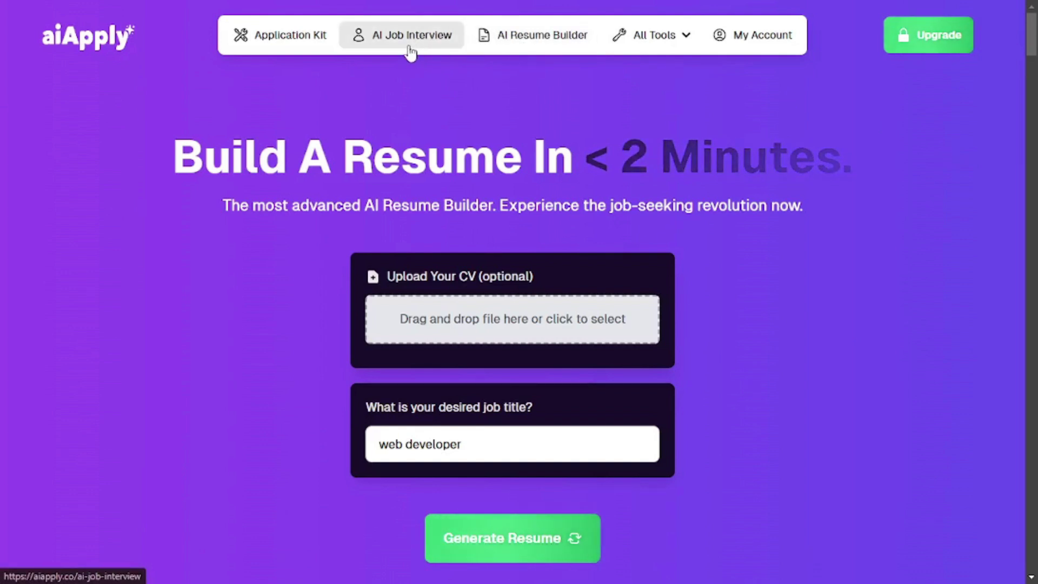
pyautogui.click(656, 44)
pyautogui.click(799, 89)
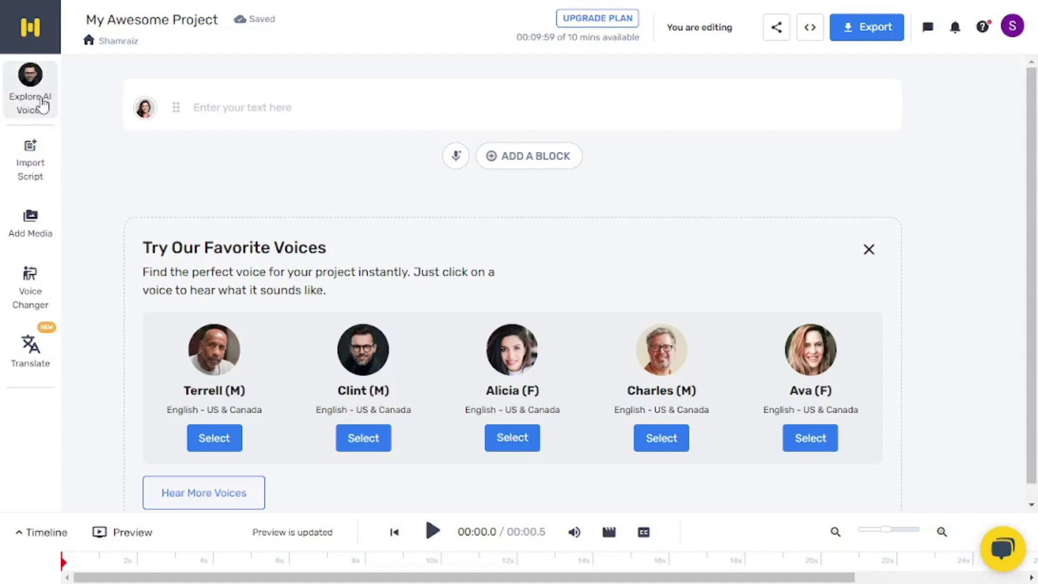
# Step: Switch to Murf and examine the Import Script, Voice Changer and Translate Project dialogs, closing each one
pyautogui.click(36, 156)
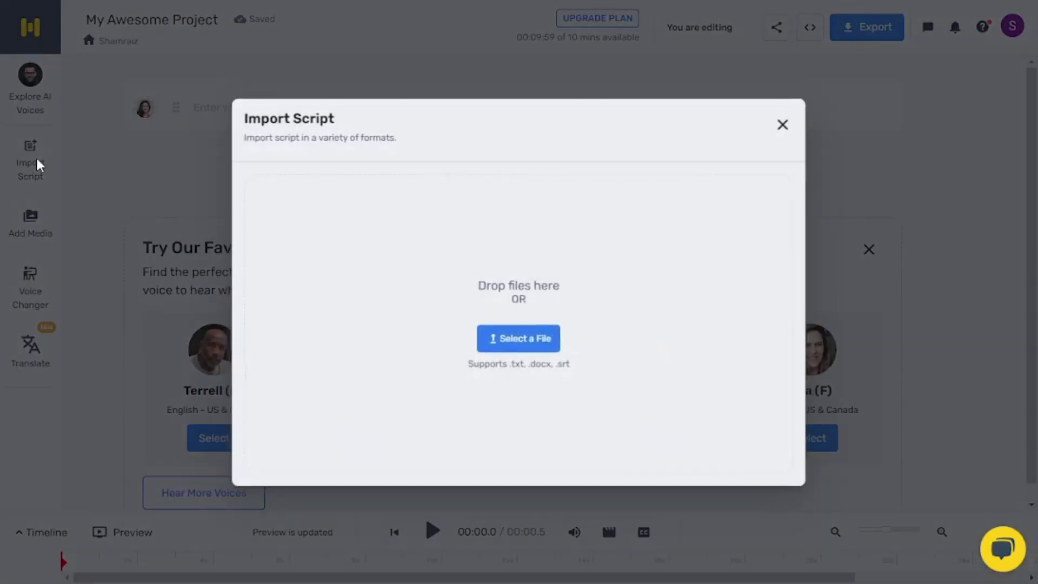
pyautogui.click(782, 126)
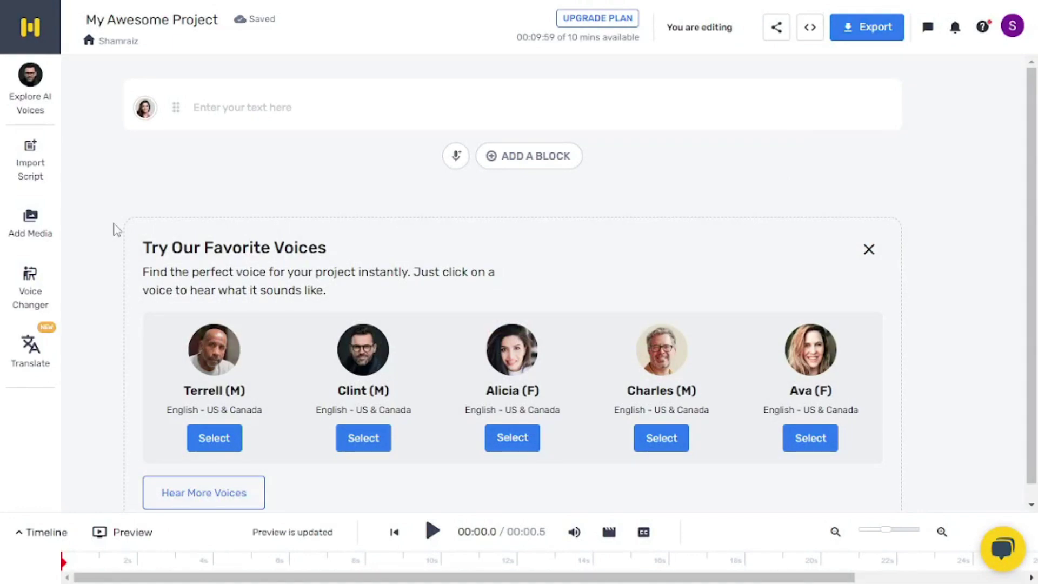
pyautogui.click(41, 302)
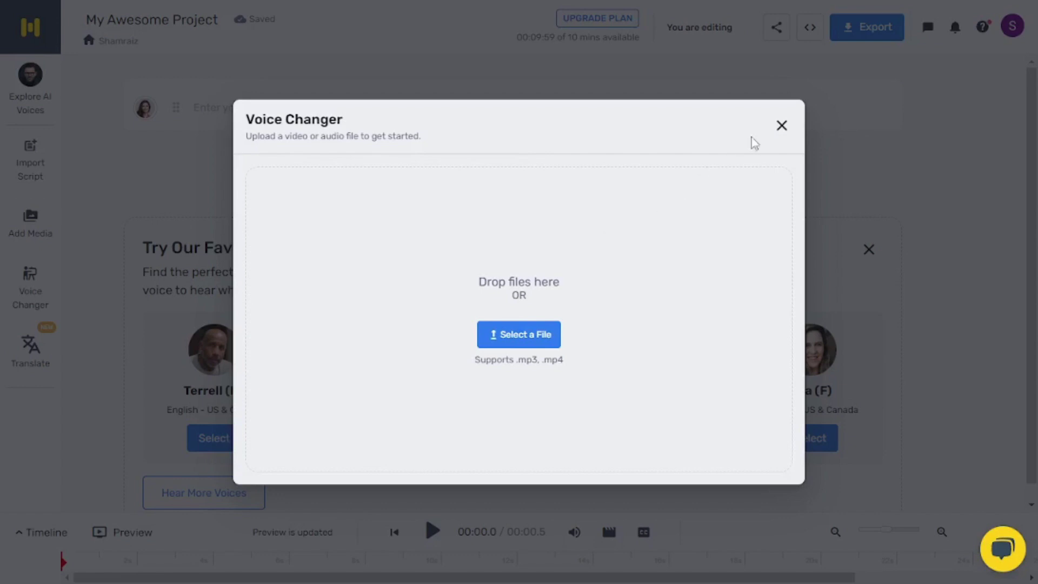
pyautogui.click(782, 125)
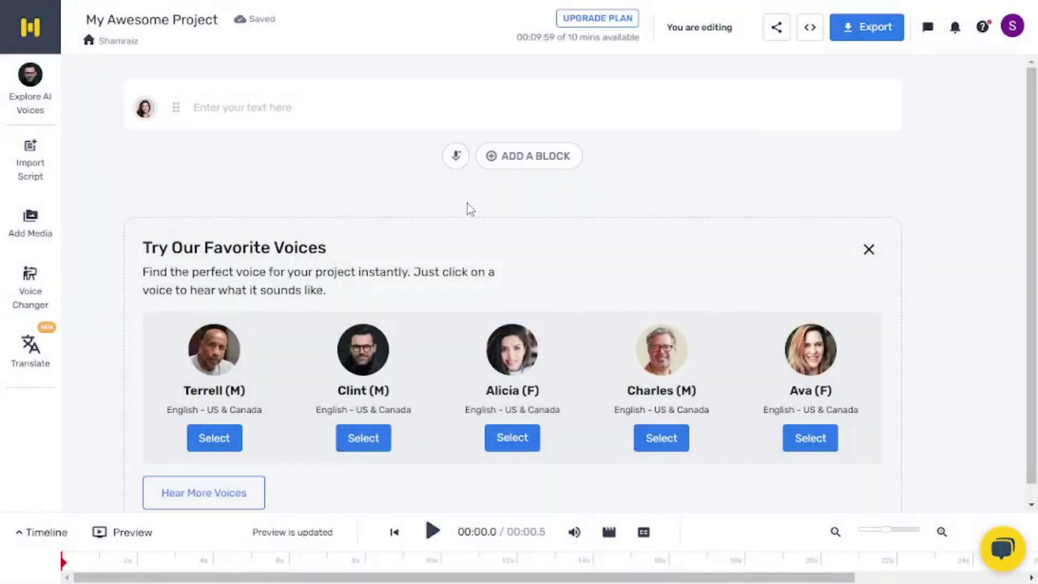
pyautogui.click(46, 339)
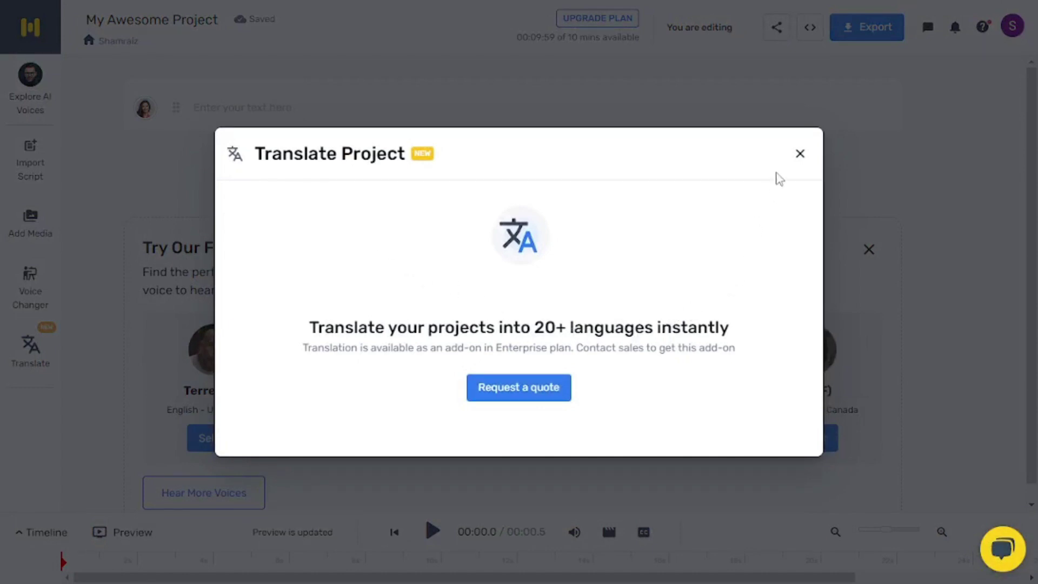
pyautogui.click(801, 155)
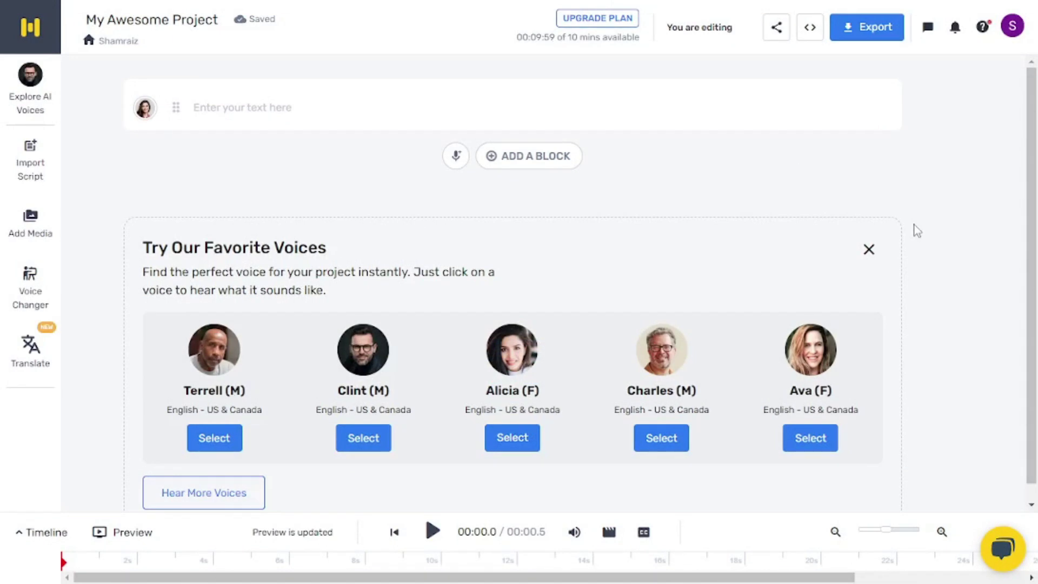
# Step: Hide the Pro voices and choose Millie (F) as the voice of the first text block
pyautogui.click(255, 109)
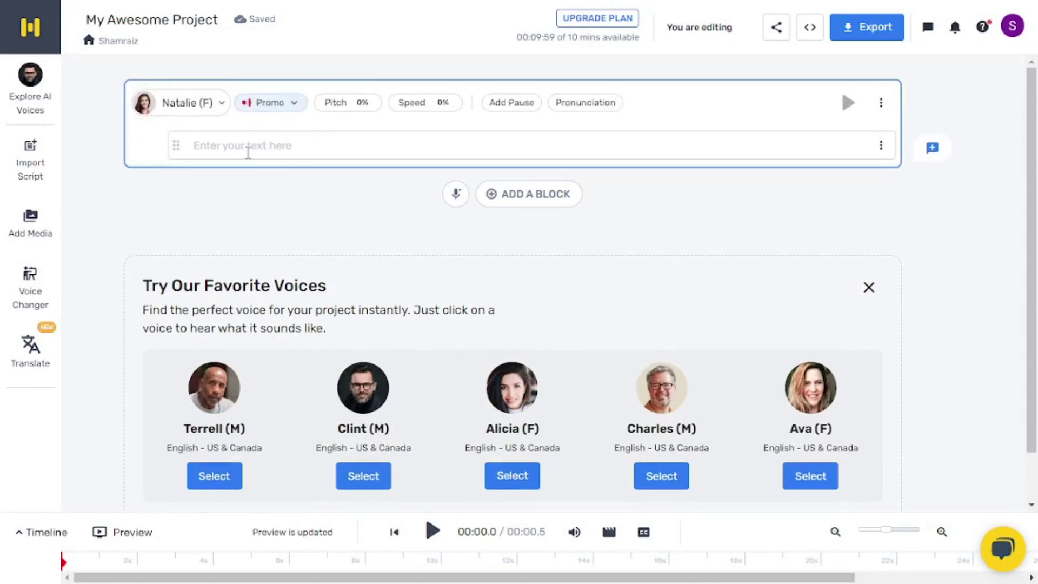
pyautogui.click(209, 110)
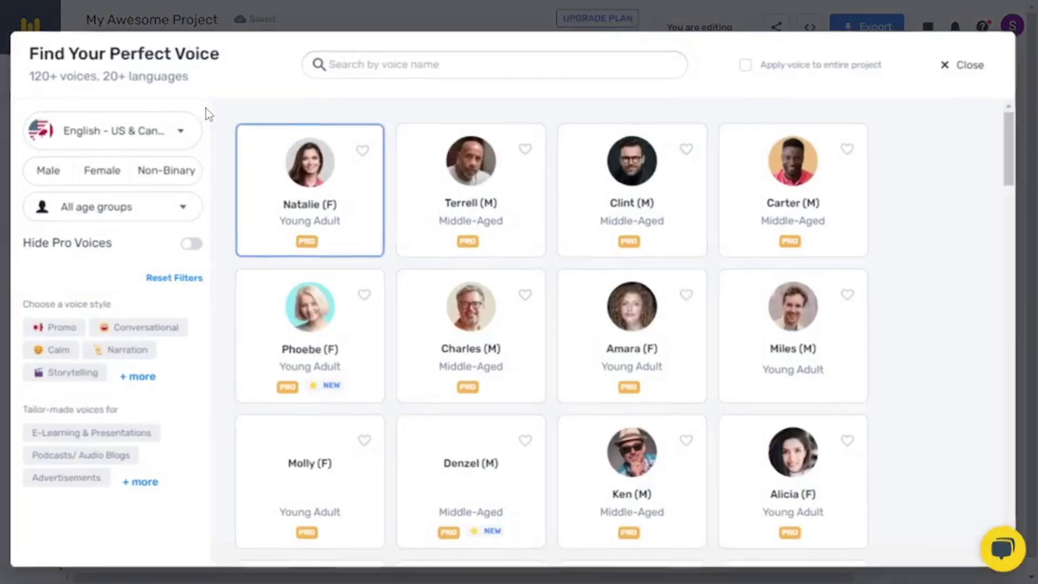
pyautogui.moveTo(598, 171)
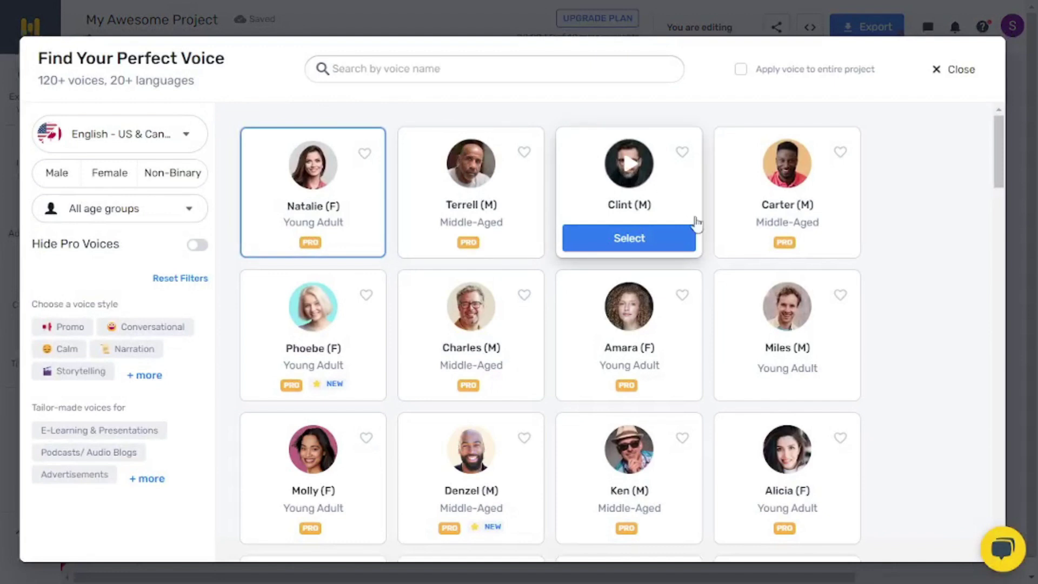
pyautogui.moveTo(414, 241)
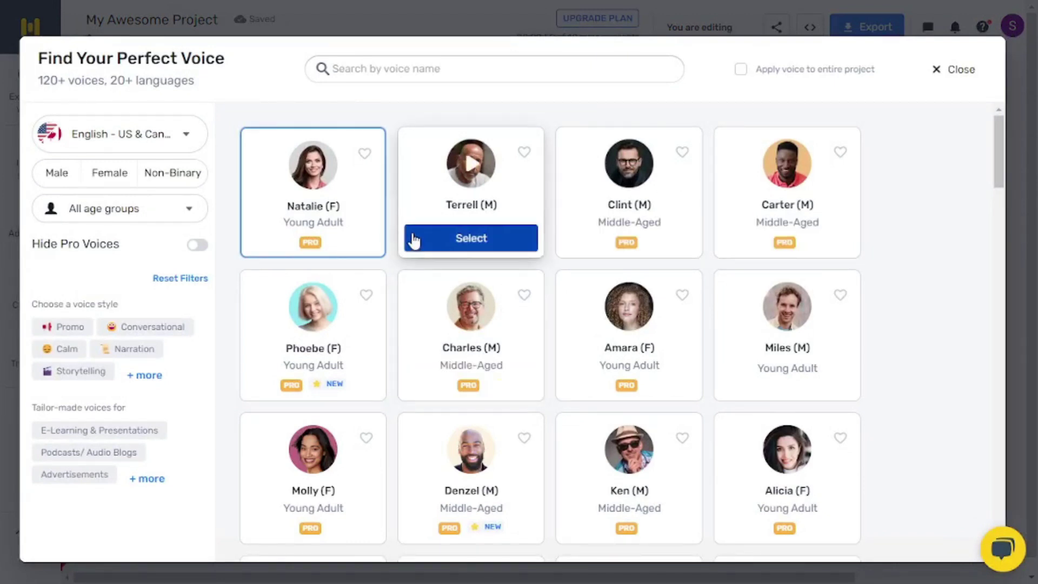
pyautogui.moveTo(575, 216)
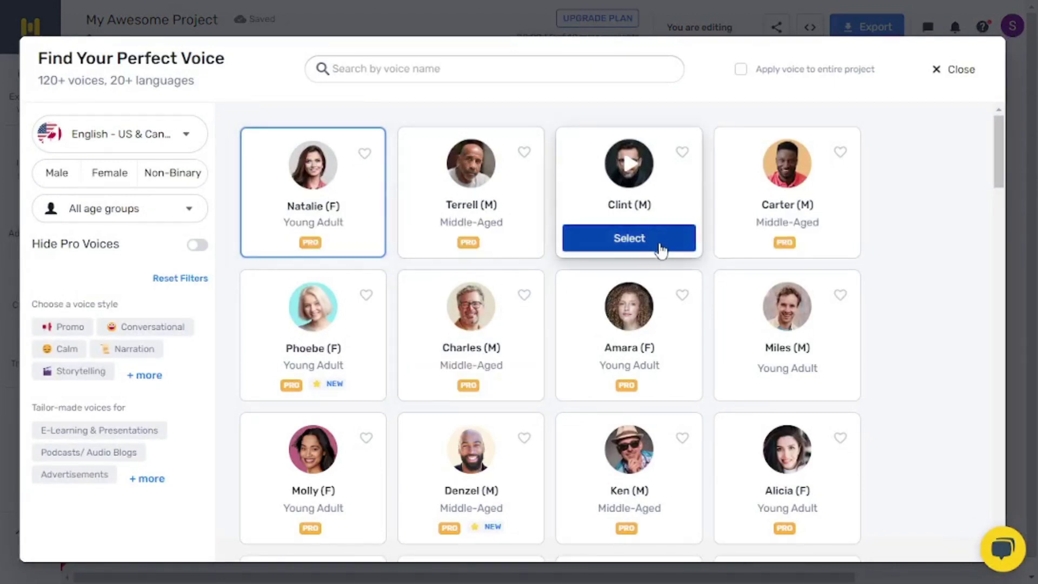
pyautogui.moveTo(611, 294)
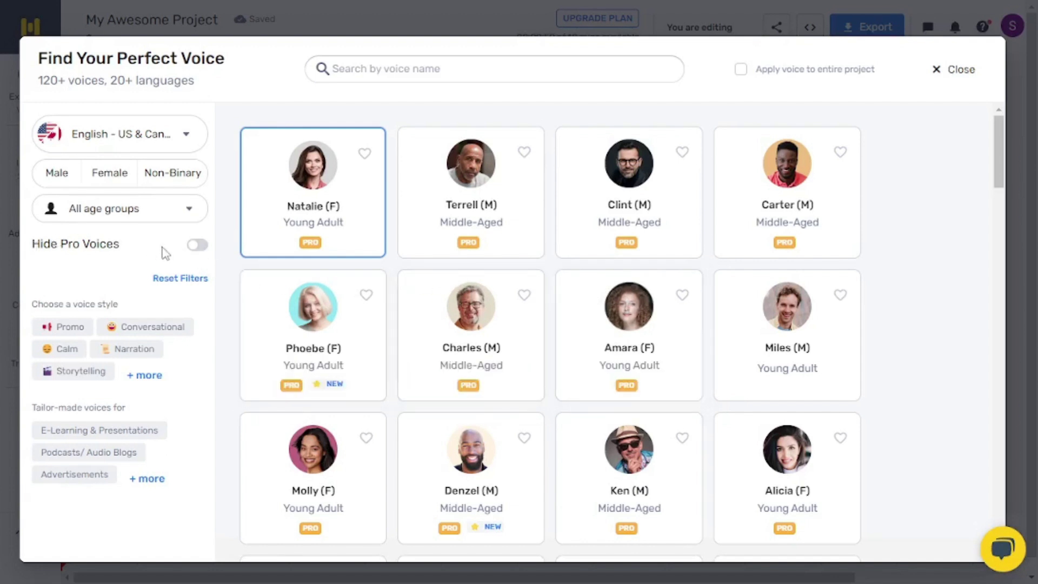
pyautogui.click(197, 245)
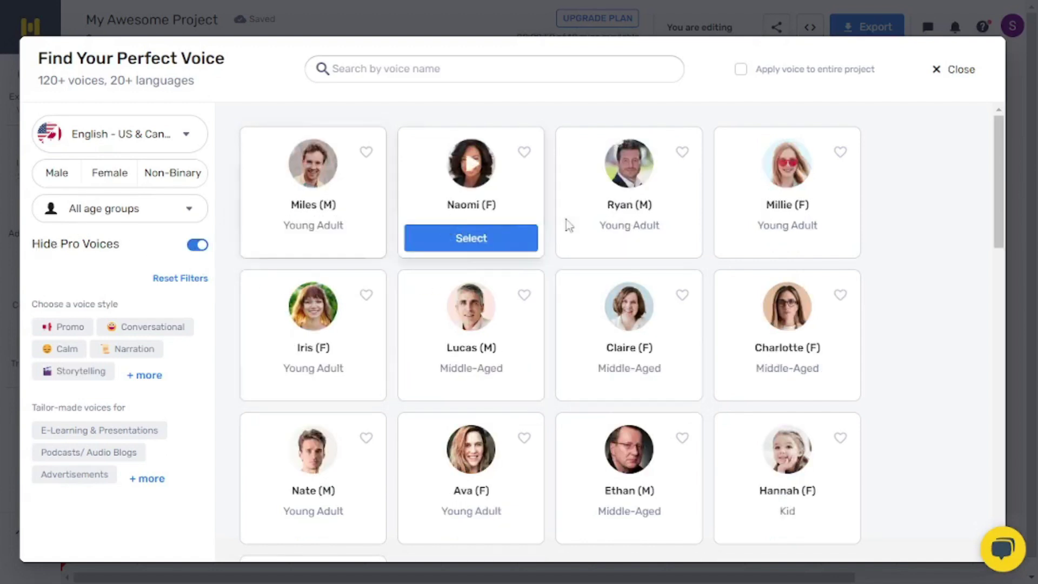
pyautogui.moveTo(719, 349)
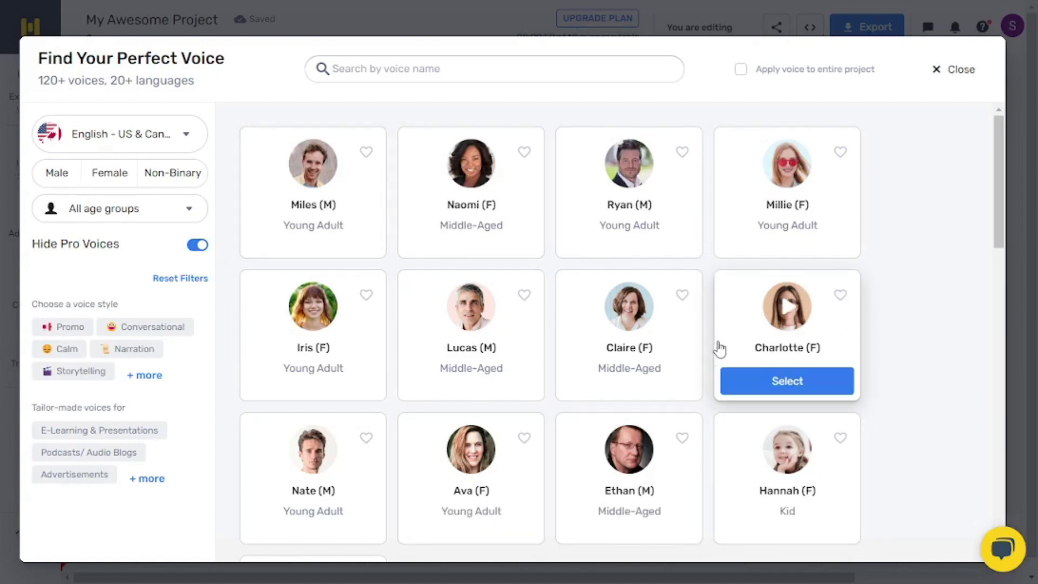
pyautogui.click(755, 241)
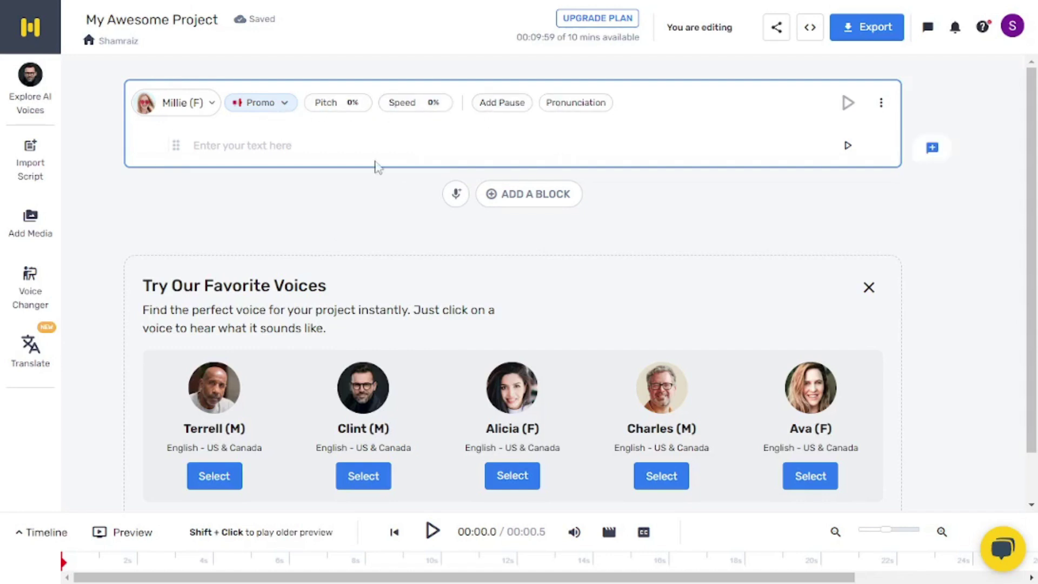
# Step: Enter "hey this millie, im using murf" in the text block and play the generated voiceover
pyautogui.click(325, 141)
pyautogui.write('hey this millie, im usi')
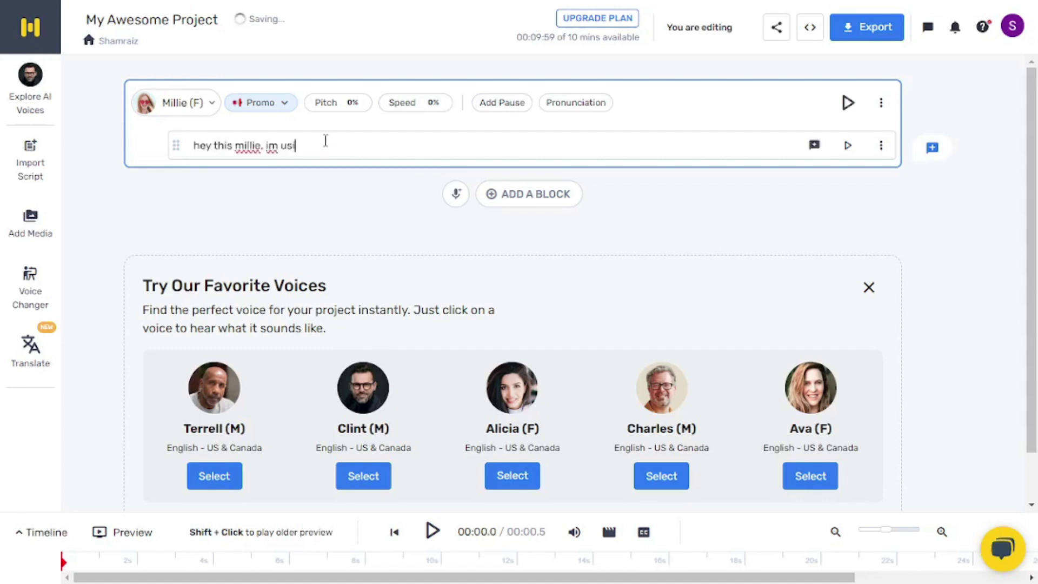
pyautogui.write('ng murf')
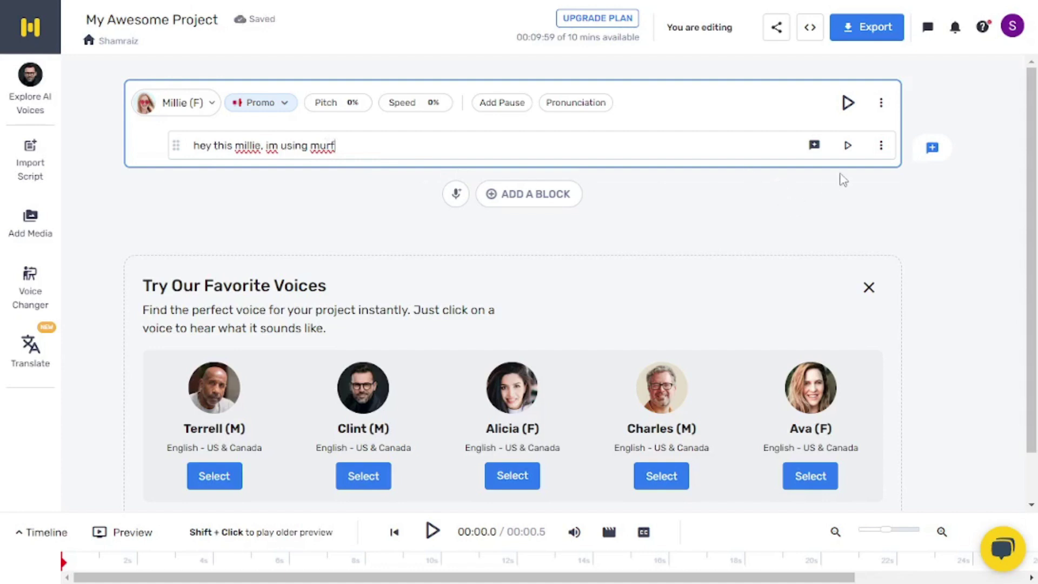
pyautogui.click(847, 217)
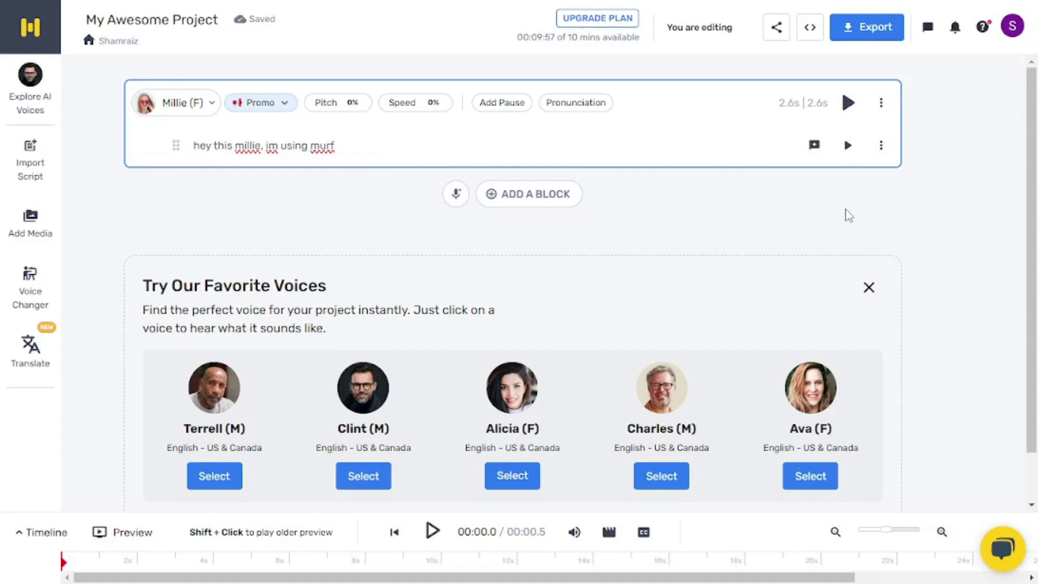
pyautogui.click(848, 104)
# Step: Switch to Jenni and create a document from the prompt "an essay about global warming" with Outline Builder enabled
pyautogui.moveTo(572, 48)
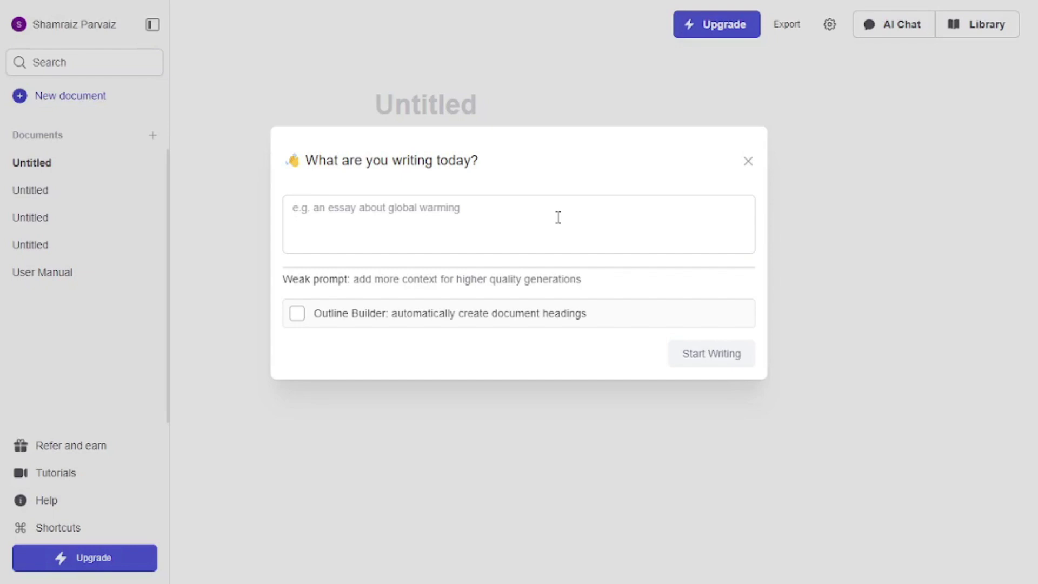
pyautogui.press('Tab')
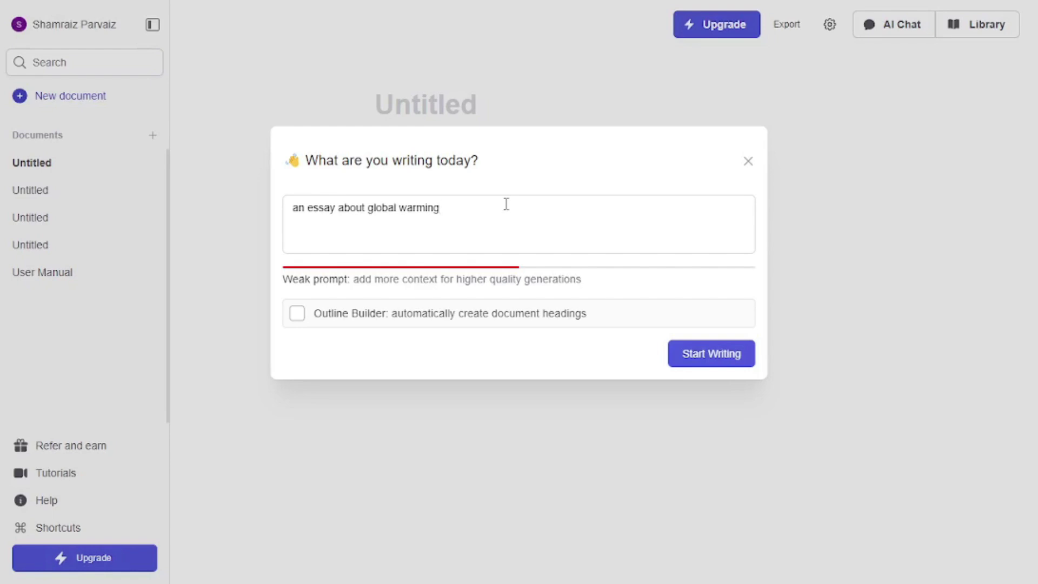
pyautogui.click(298, 316)
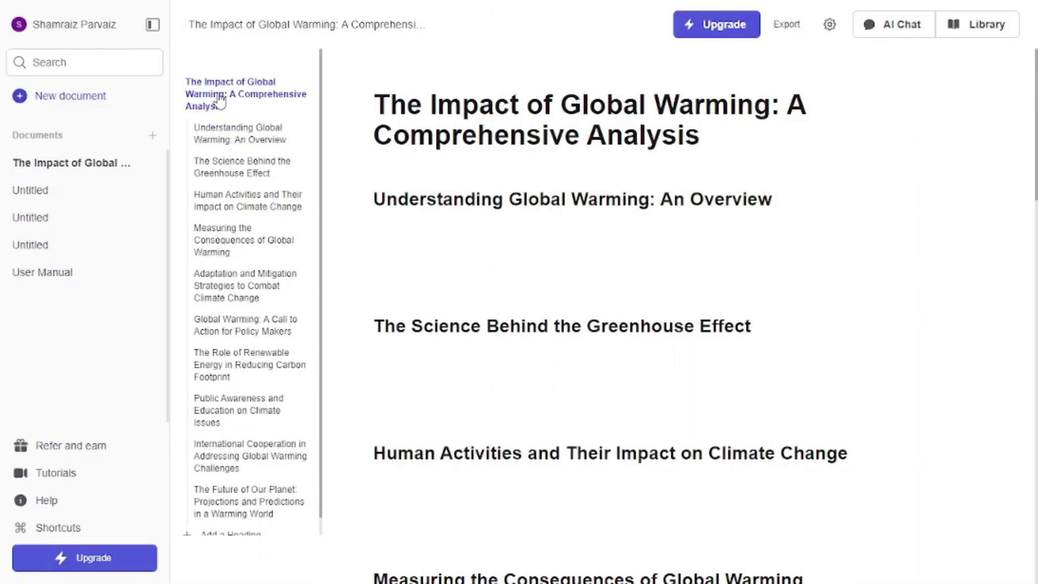
# Step: Under the heading "Understanding Global Warming: An Overview", accept the AI-suggested opening sentence
pyautogui.click(234, 141)
pyautogui.press('Return')
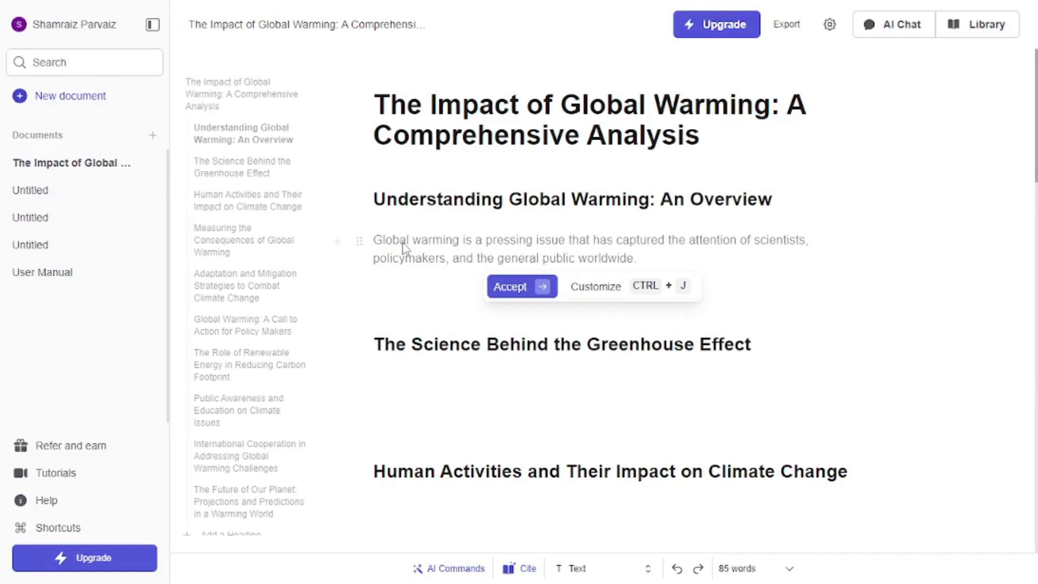
pyautogui.click(539, 287)
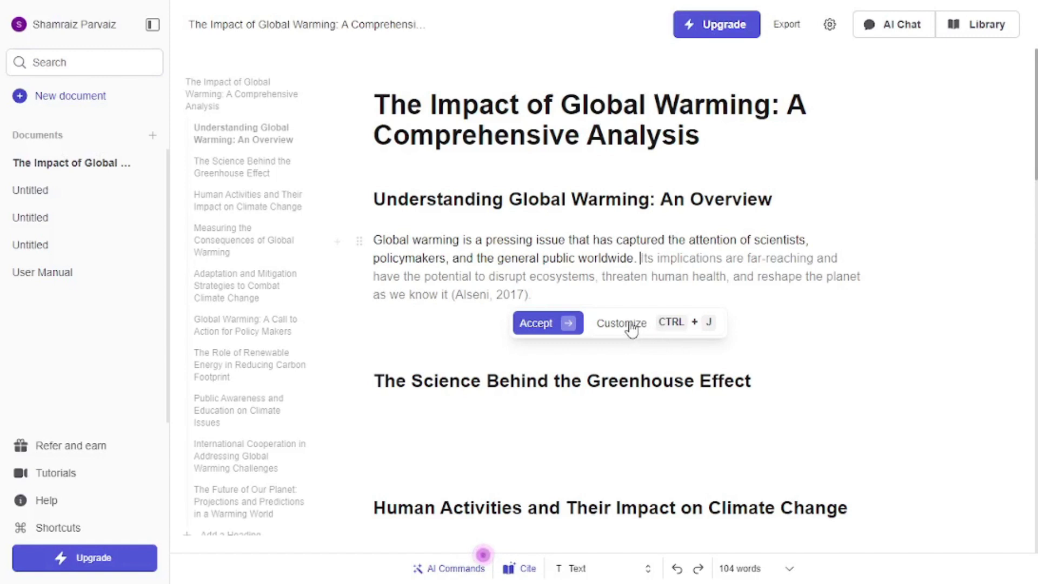
# Step: Examine the AI Chat assistant and the Library's source import options, and close the Library
pyautogui.click(879, 27)
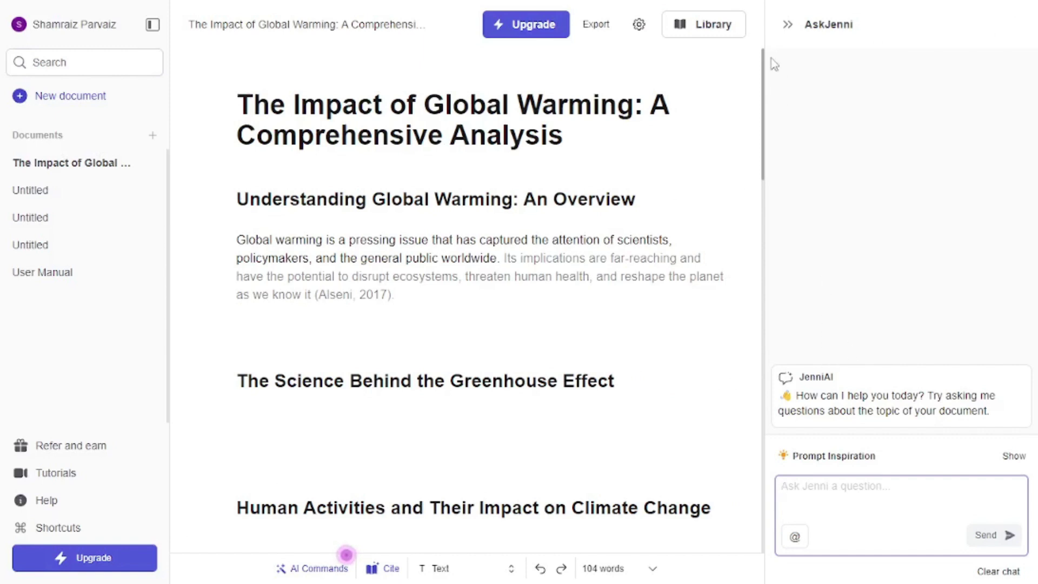
pyautogui.click(725, 38)
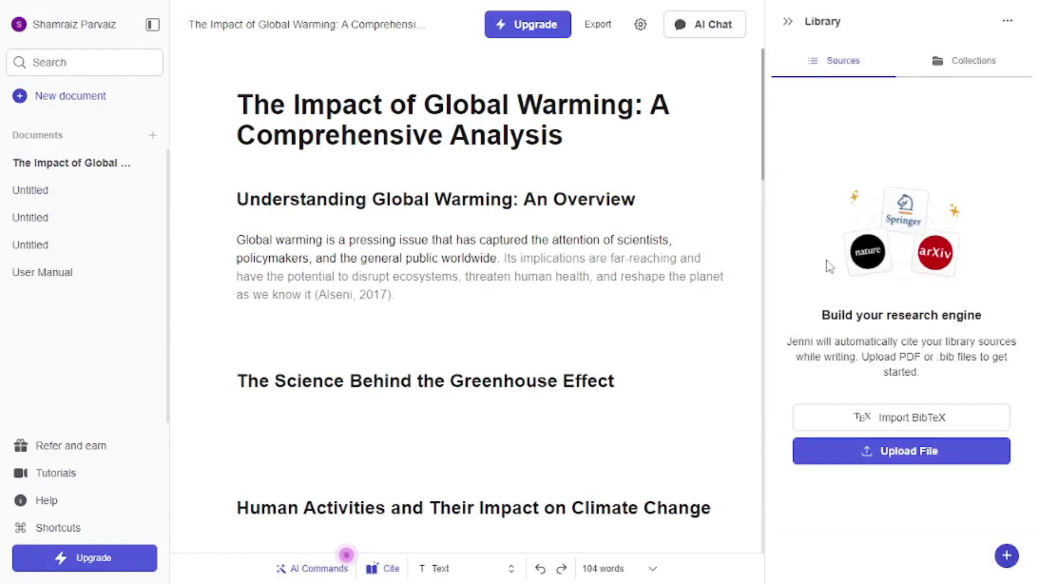
pyautogui.click(787, 21)
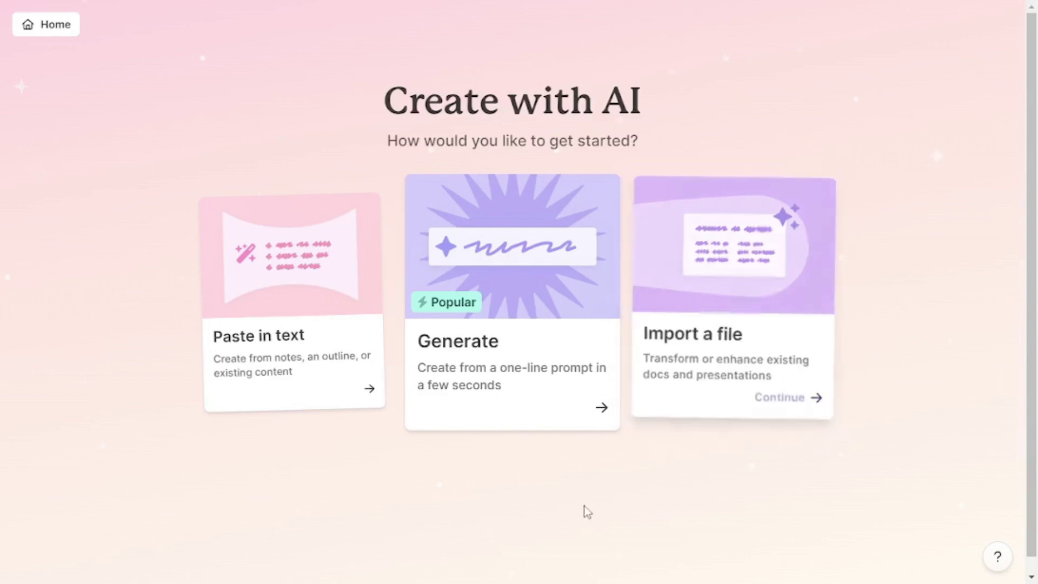
# Step: Generate an outline for an 8-card presentation from the example prompt "Sales proposal for a b2b software company"
pyautogui.click(555, 414)
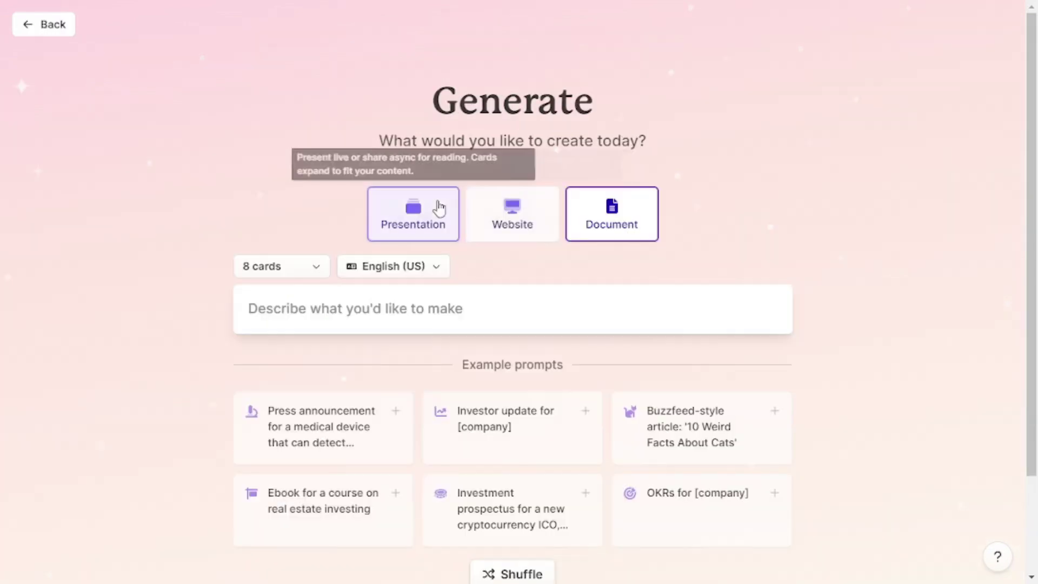
pyautogui.click(438, 208)
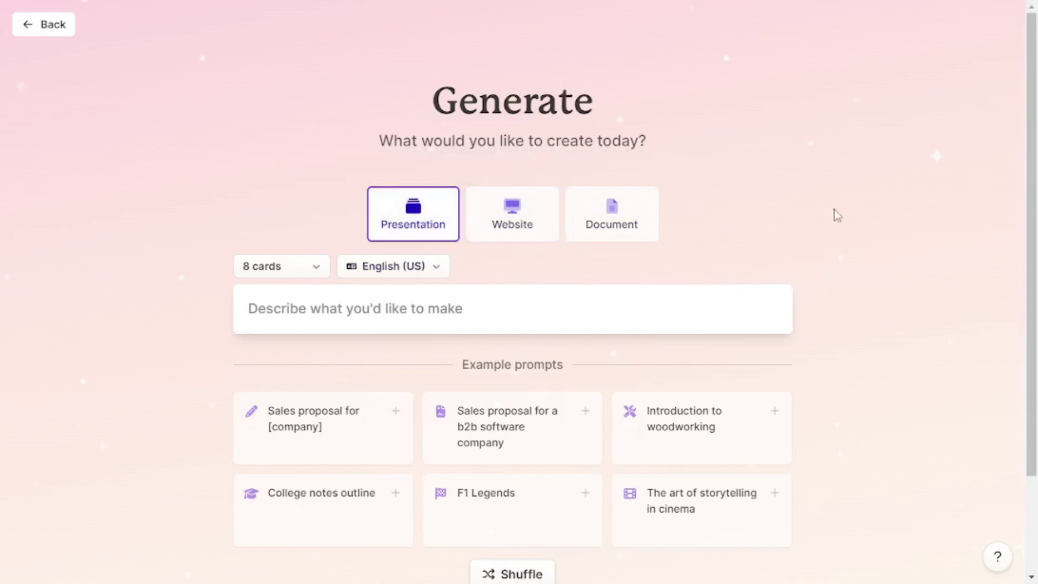
pyautogui.scroll(-1, 519, 346)
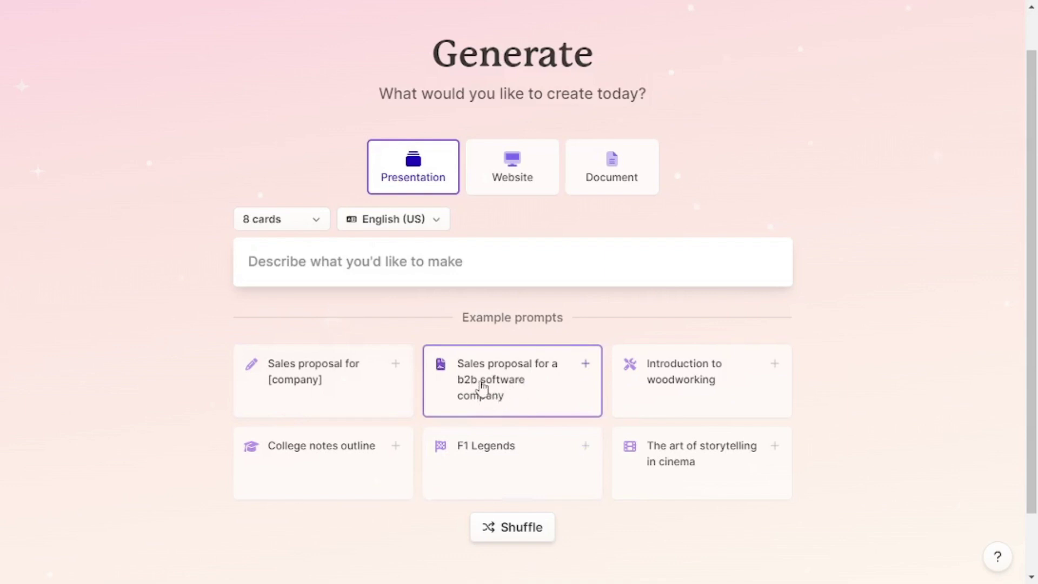
pyautogui.click(505, 387)
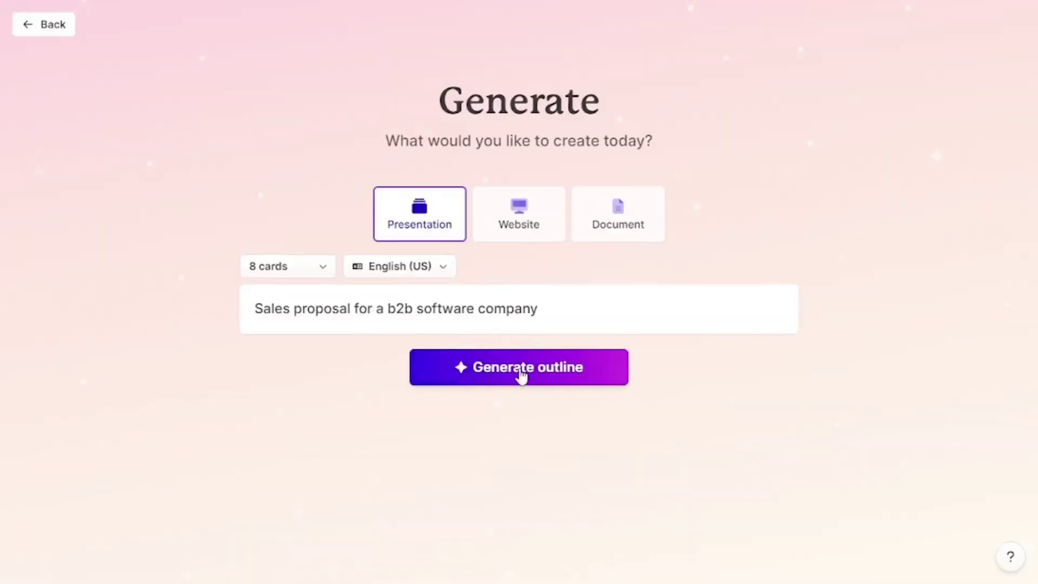
pyautogui.click(544, 373)
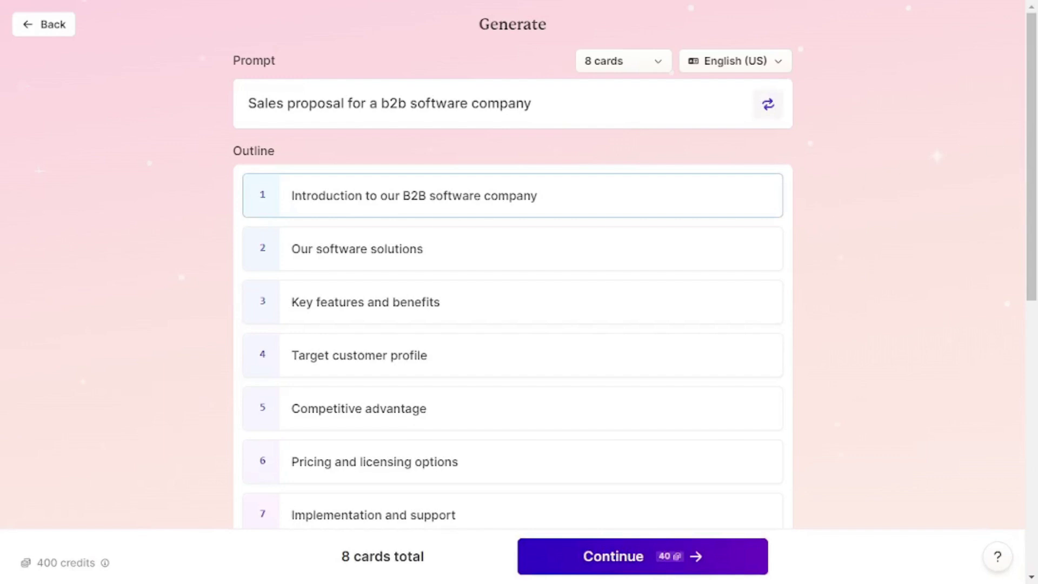
# Step: Review the outline, set the amount of text per card to Brief, and continue to theme selection
pyautogui.scroll(-1, 1025, 218)
pyautogui.moveTo(1025, 218); pyautogui.dragTo(1026, 277)
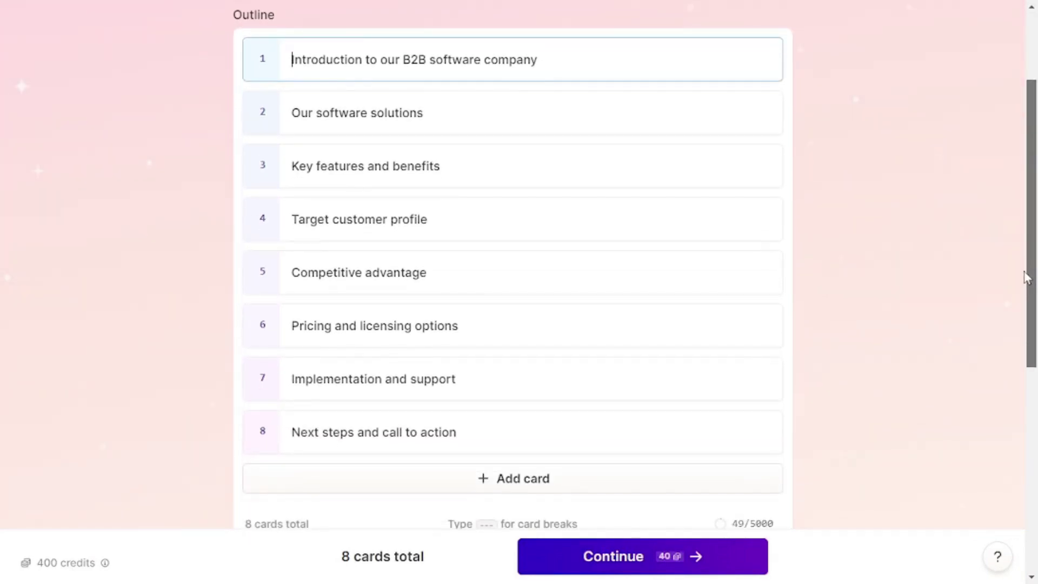
pyautogui.scroll(-7, 1026, 291)
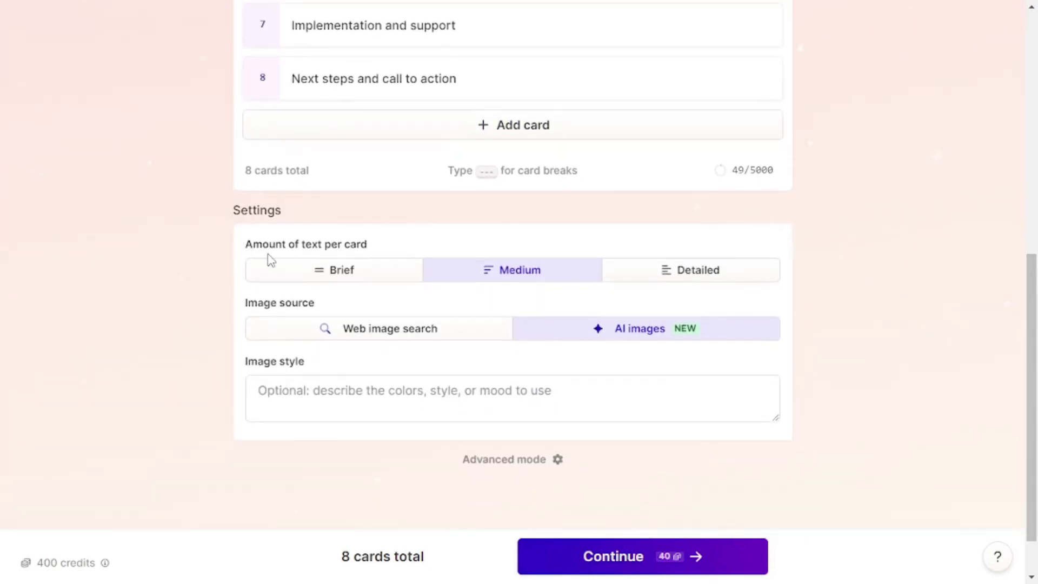
pyautogui.click(335, 285)
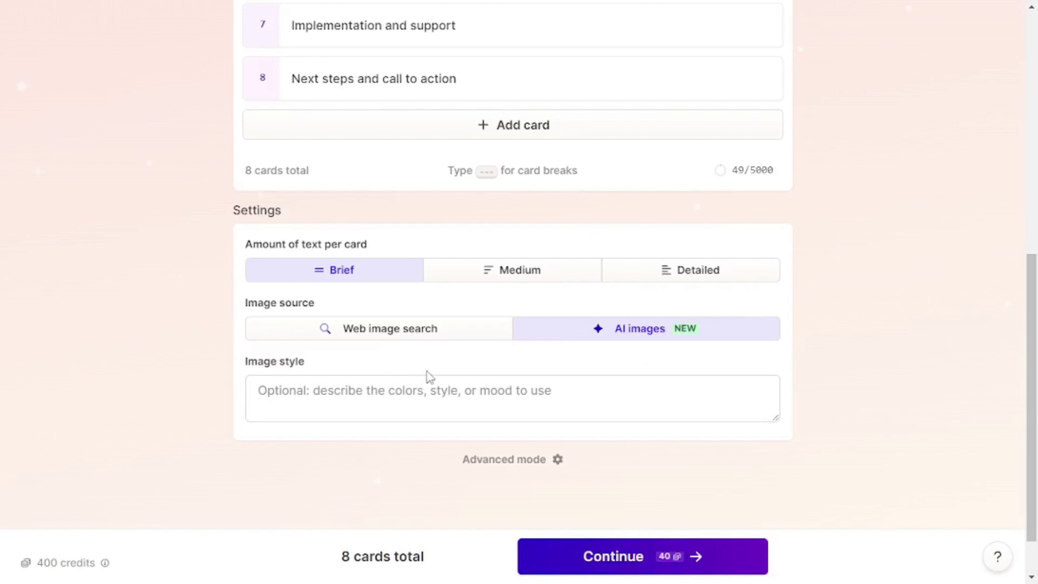
pyautogui.moveTo(1030, 327); pyautogui.dragTo(1024, 97)
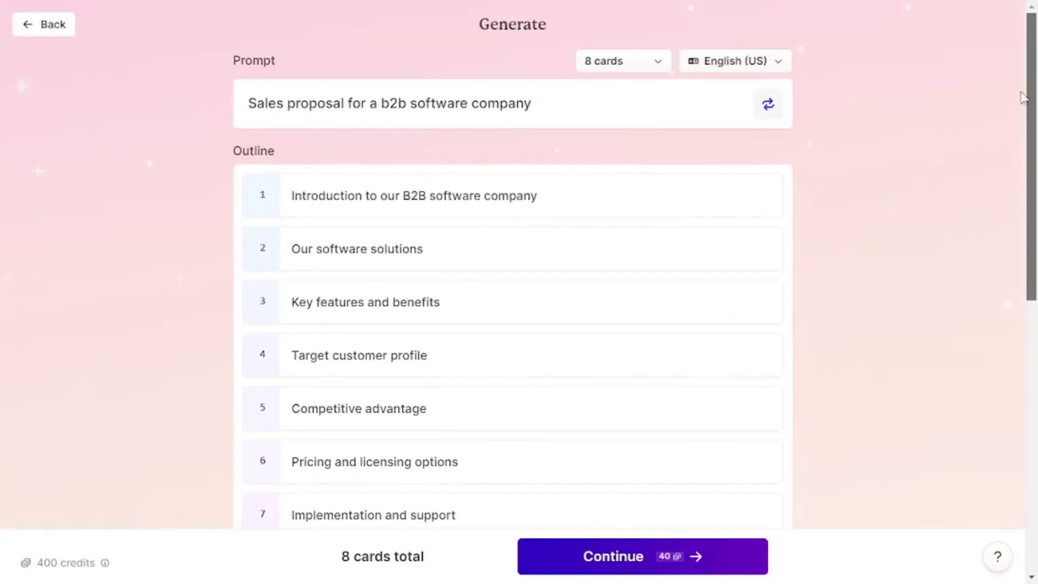
pyautogui.click(665, 558)
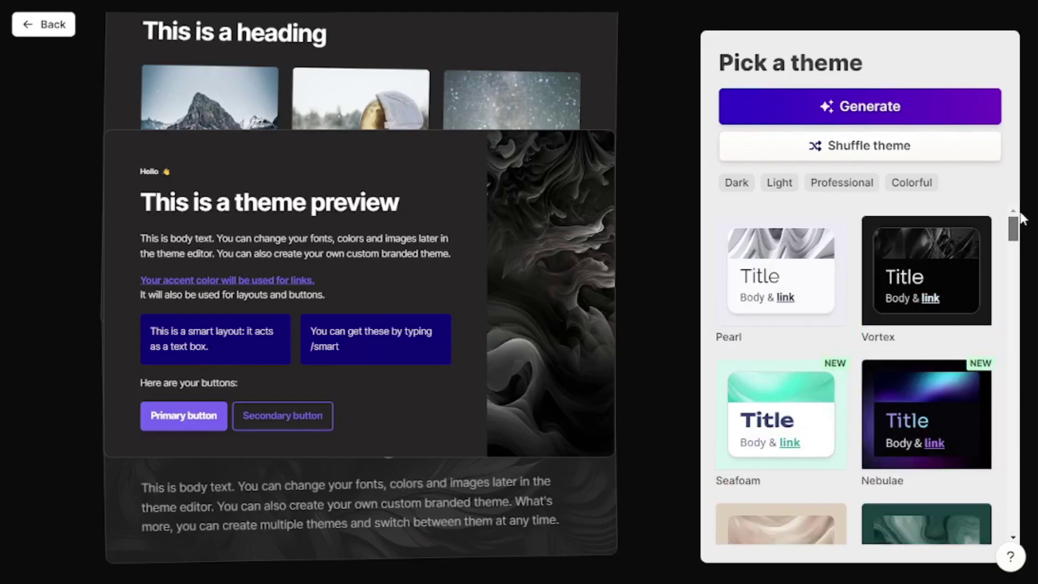
# Step: Choose the Prism theme and generate the presentation with it
pyautogui.scroll(-5, 771, 351)
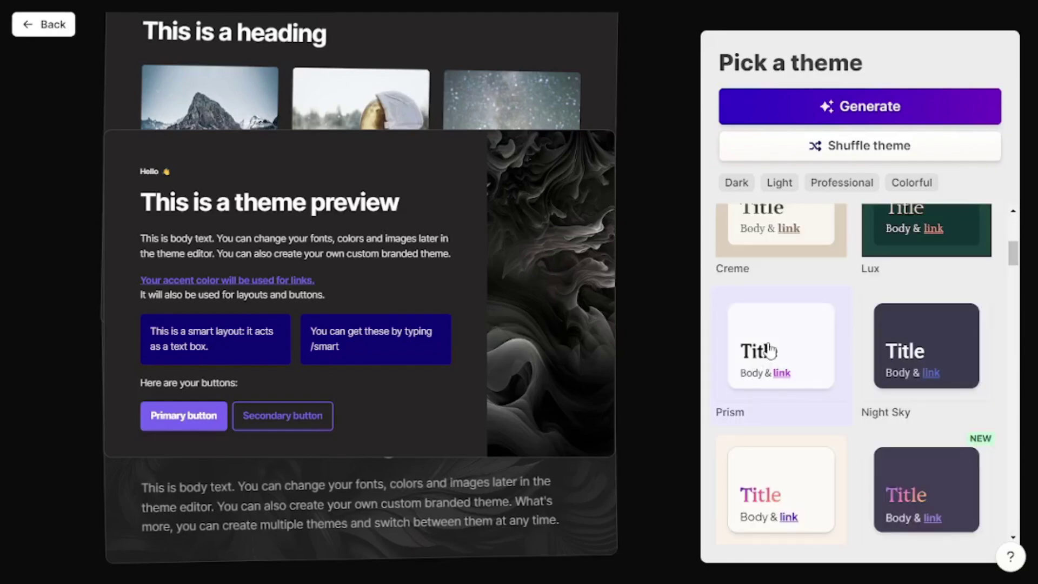
pyautogui.click(770, 350)
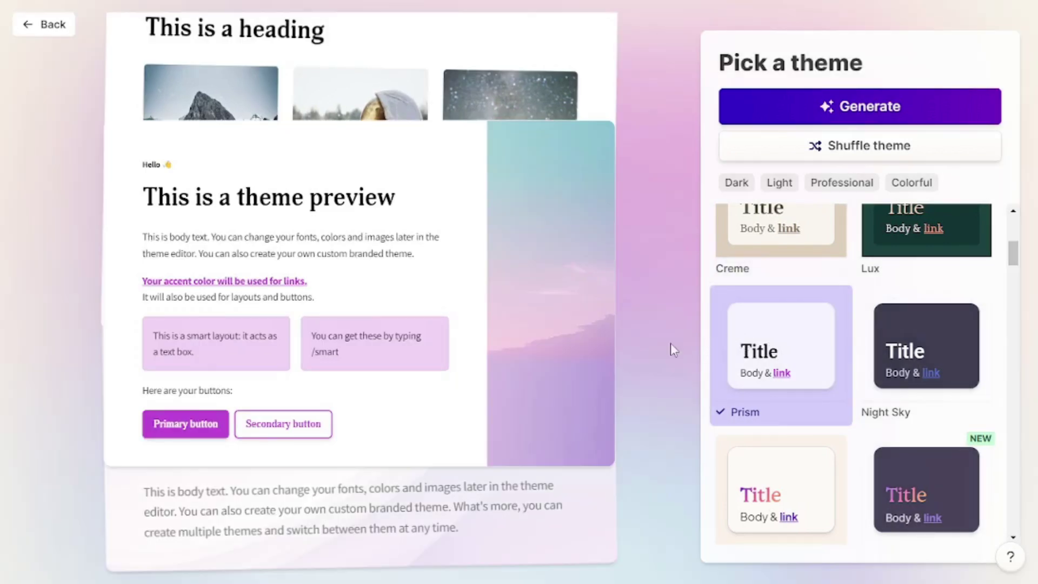
pyautogui.click(802, 109)
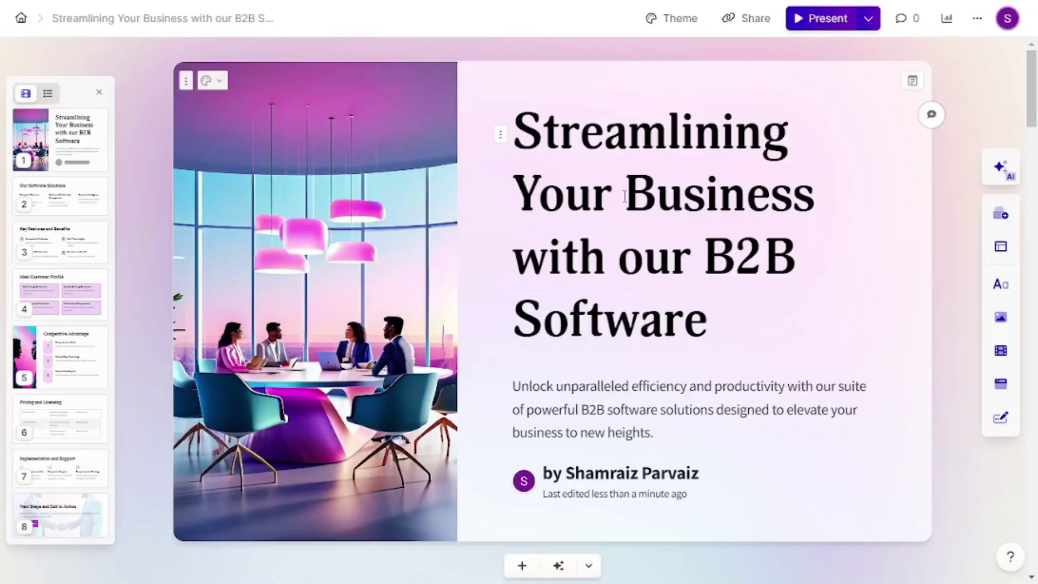
# Step: Examine the generated presentation's cards one by one, from "Our Software Solutions" through "Next Steps and Call to Action"
pyautogui.click(50, 216)
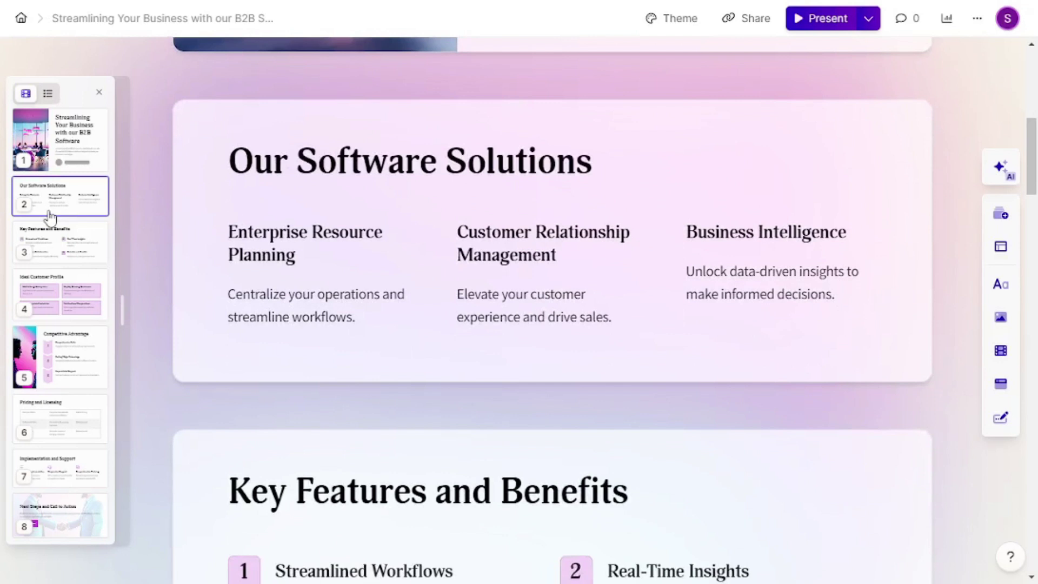
pyautogui.click(50, 242)
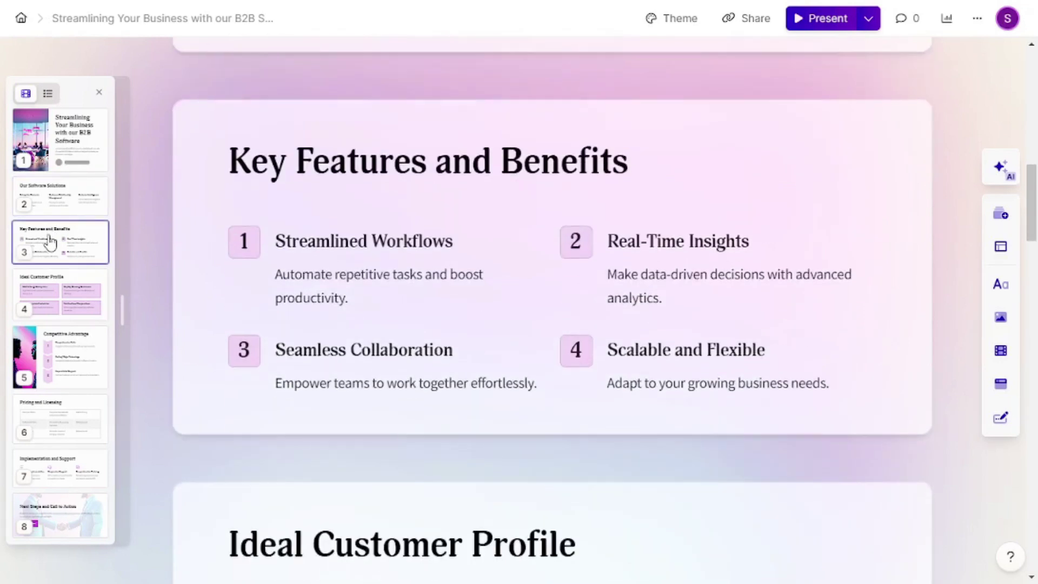
pyautogui.click(58, 295)
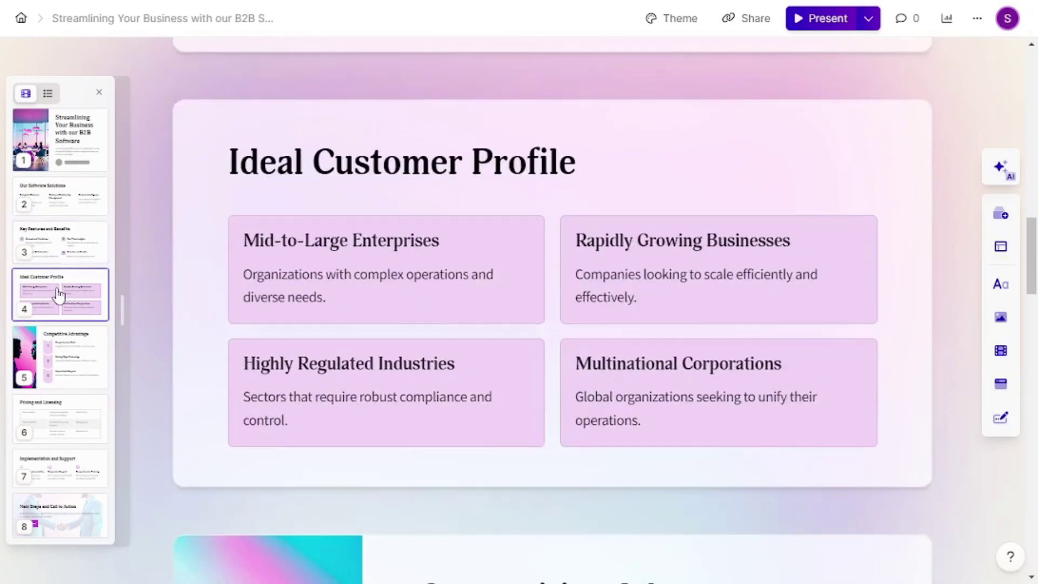
pyautogui.click(59, 346)
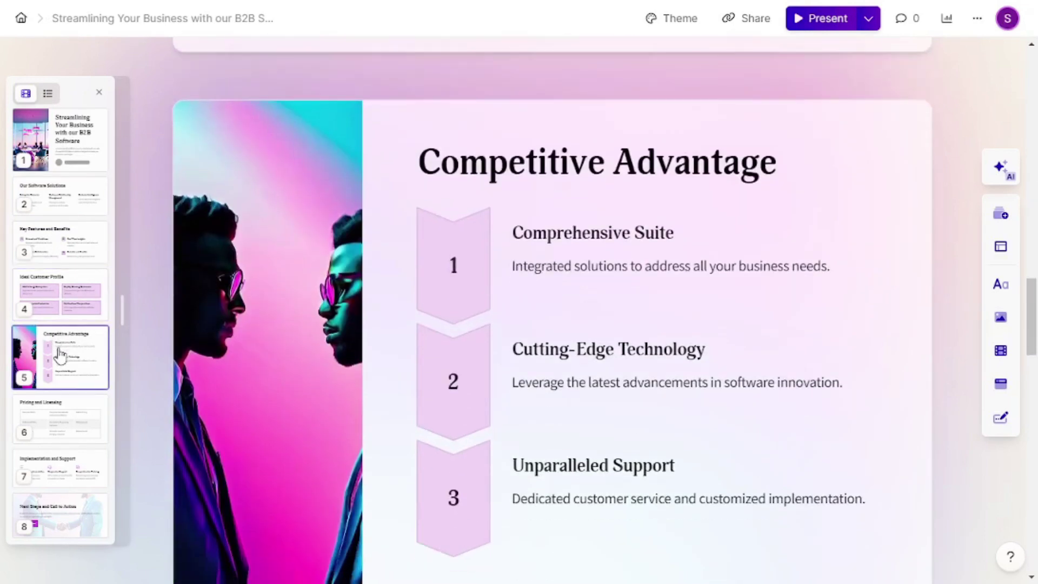
pyautogui.click(64, 443)
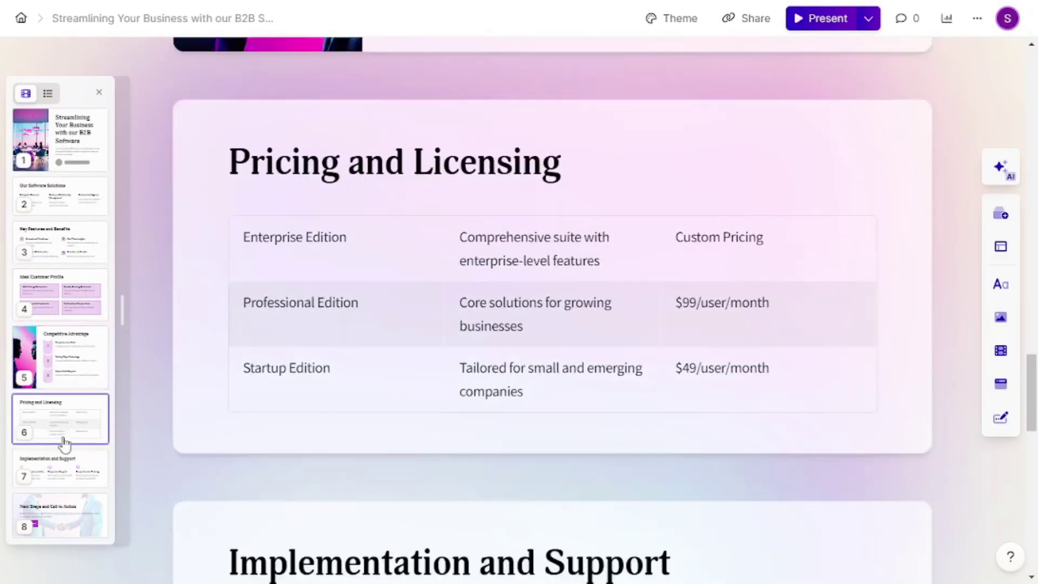
pyautogui.click(61, 474)
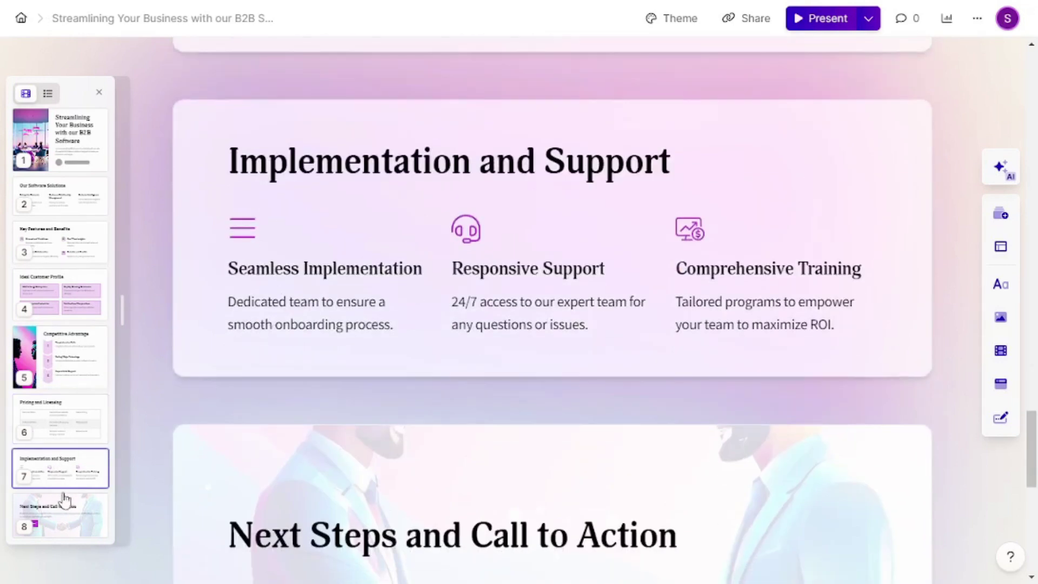
pyautogui.click(65, 500)
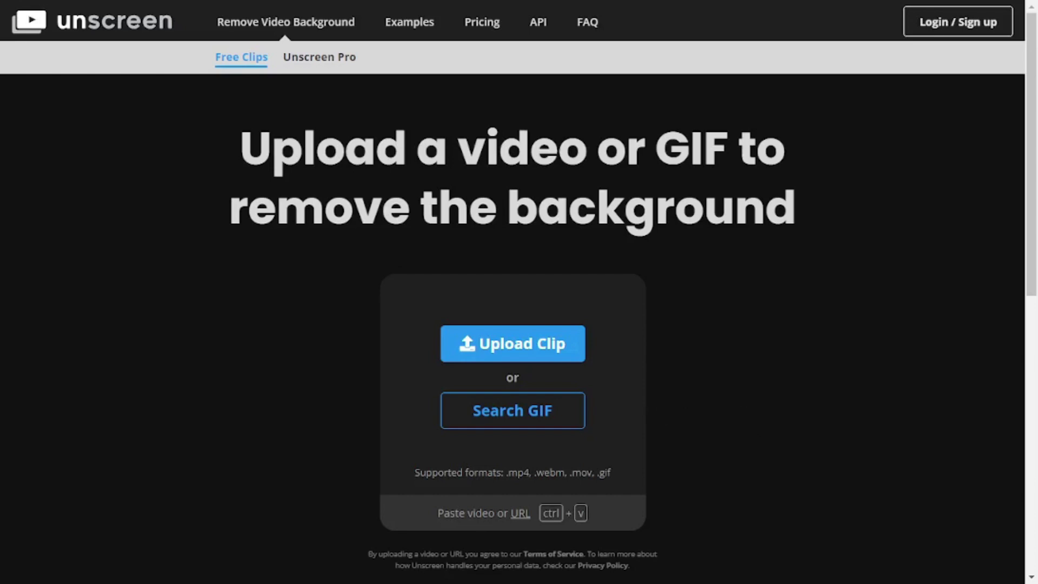
# Step: Switch to Unscreen and apply the Xanimation video background to the clip with its background removed
pyautogui.moveTo(1030, 216); pyautogui.dragTo(714, 318)
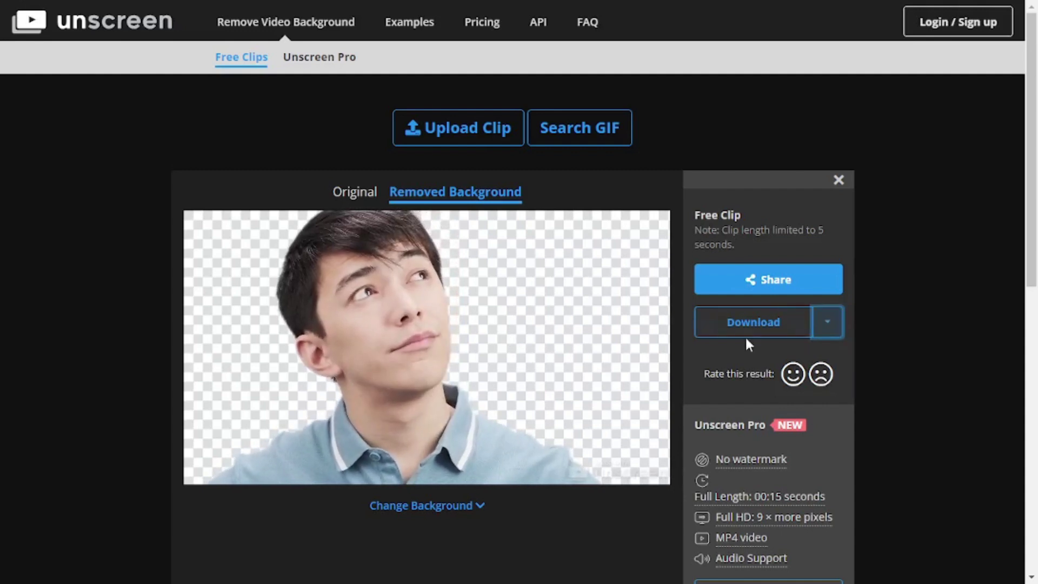
pyautogui.click(464, 508)
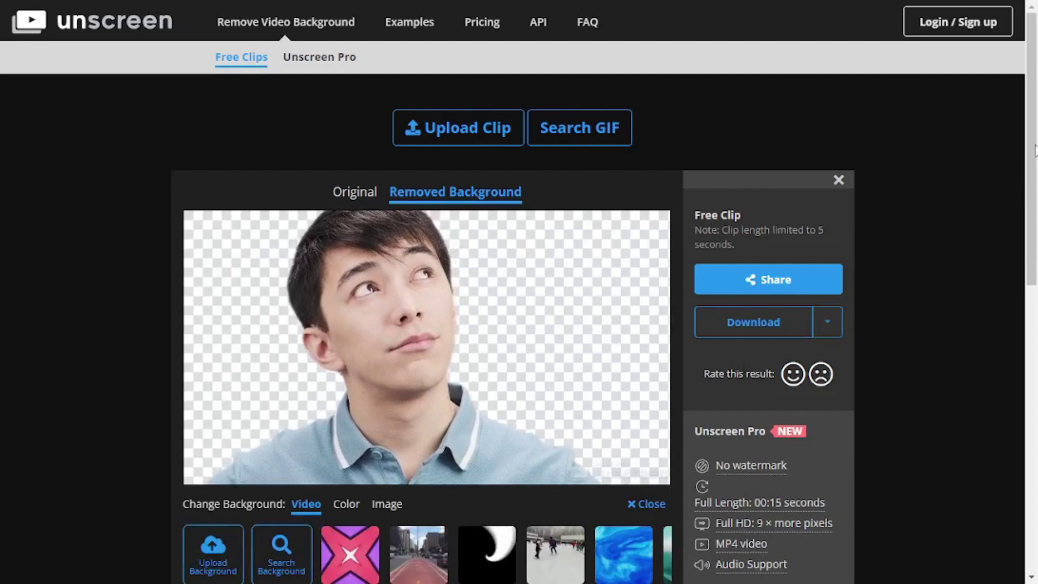
pyautogui.scroll(-2, 1034, 199)
pyautogui.scroll(-1, 1033, 199)
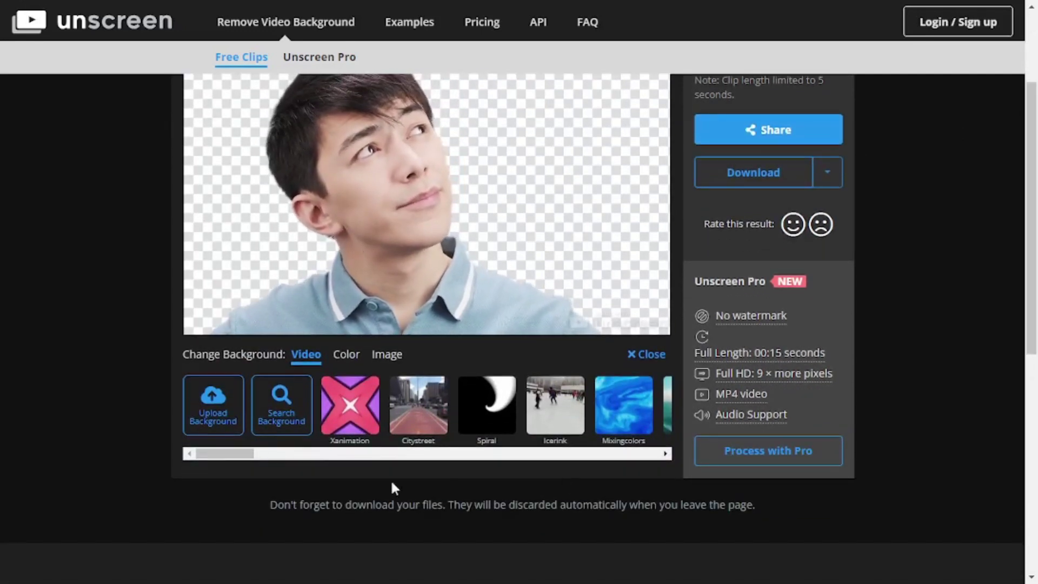
pyautogui.click(342, 417)
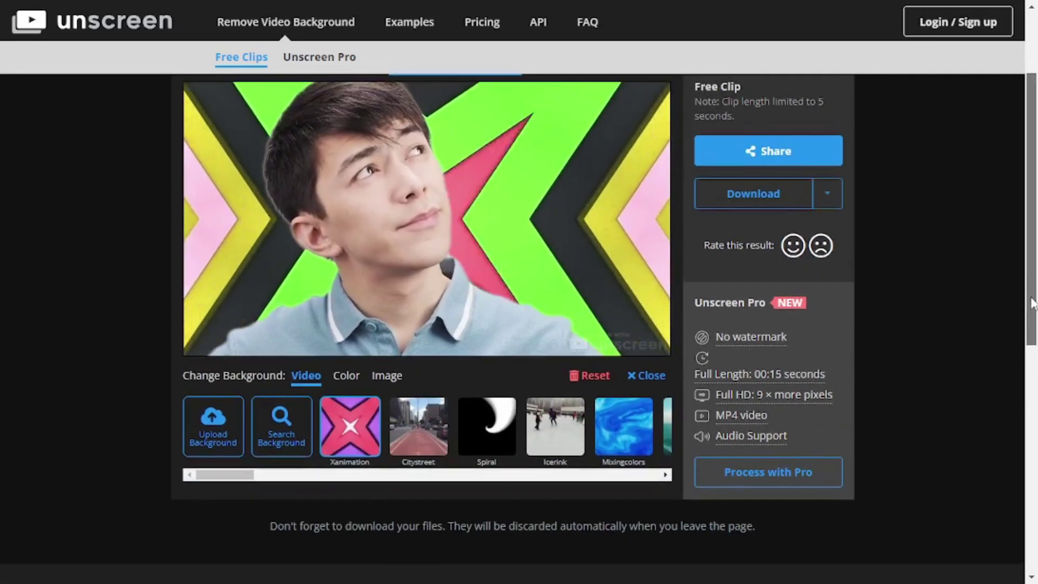
pyautogui.scroll(2, 1034, 270)
pyautogui.scroll(2, 1034, 270)
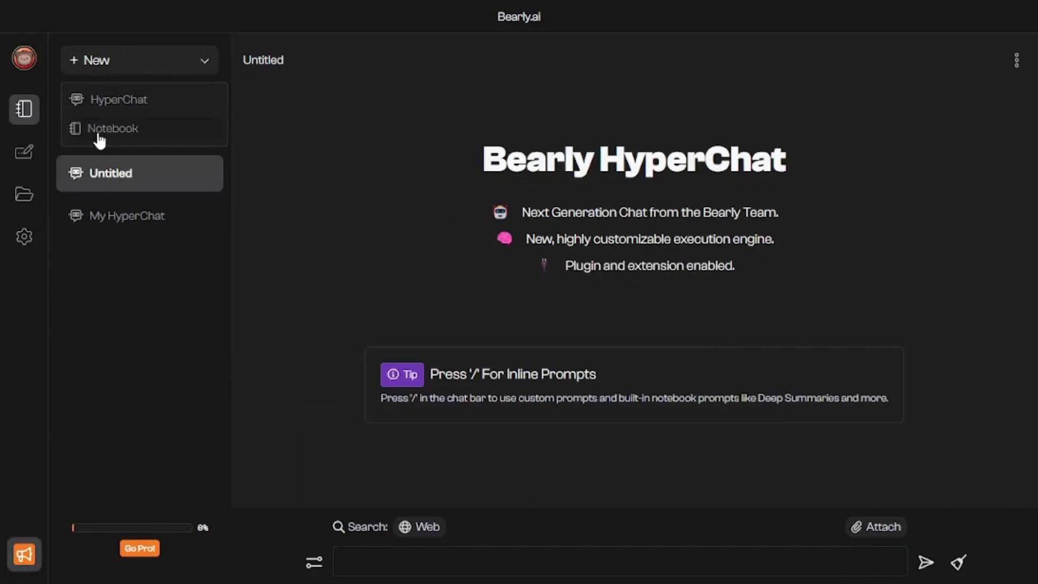
pyautogui.click(99, 129)
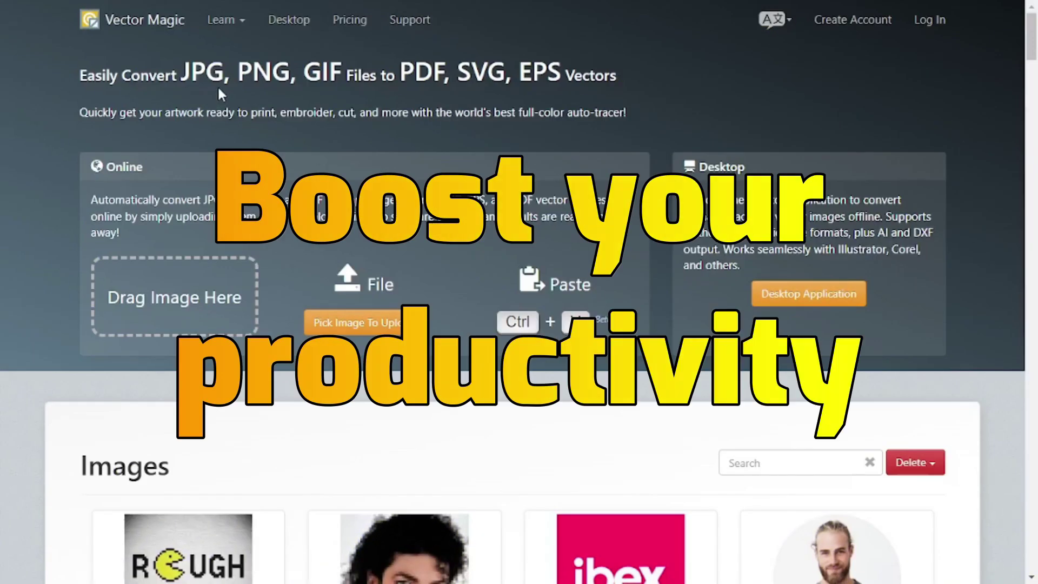
pyautogui.moveTo(297, 73); pyautogui.dragTo(336, 76)
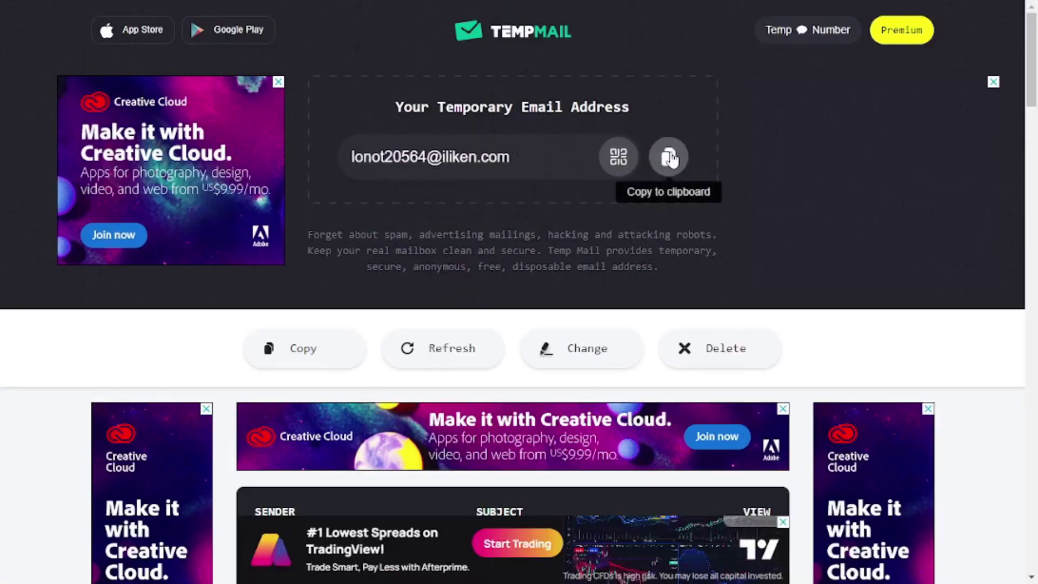
pyautogui.click(668, 156)
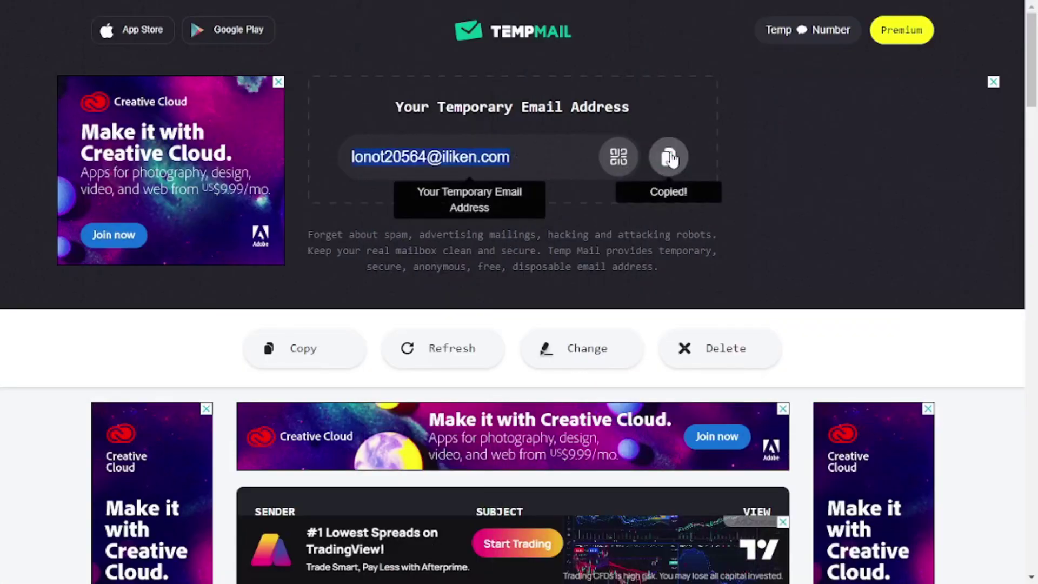
pyautogui.scroll(-8, 681, 155)
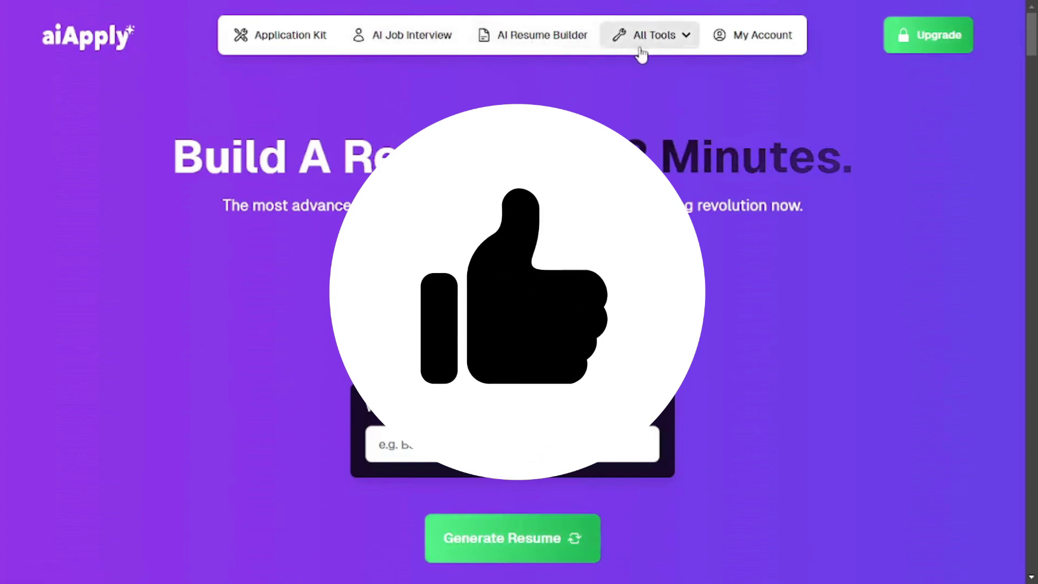
pyautogui.click(642, 51)
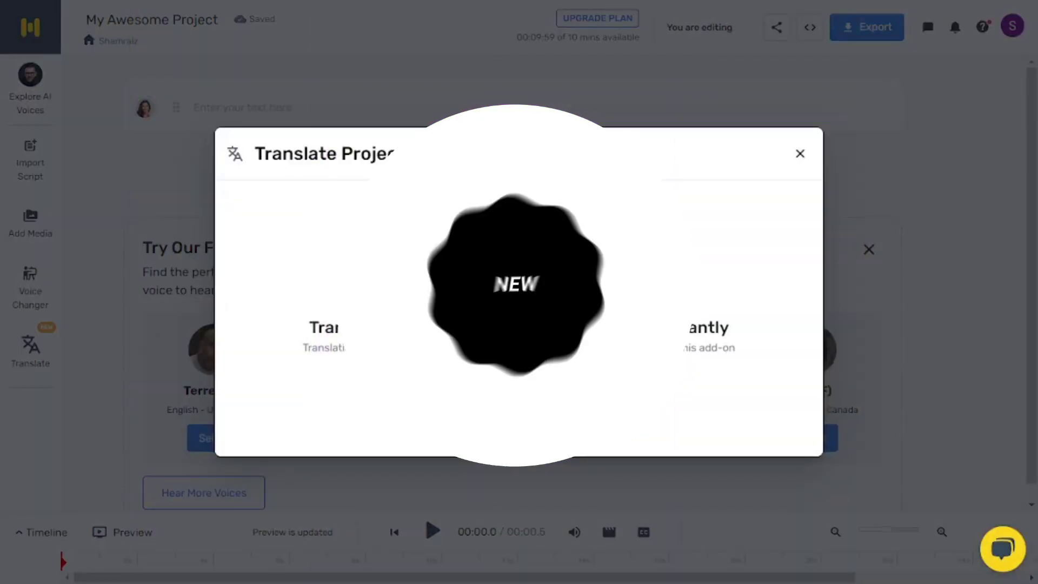
pyautogui.click(800, 154)
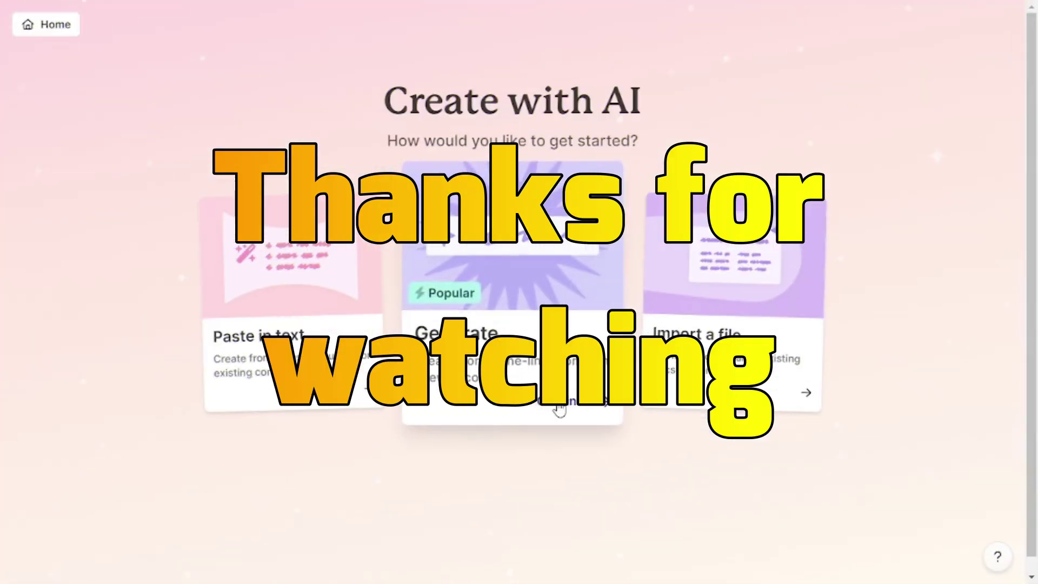
pyautogui.click(557, 406)
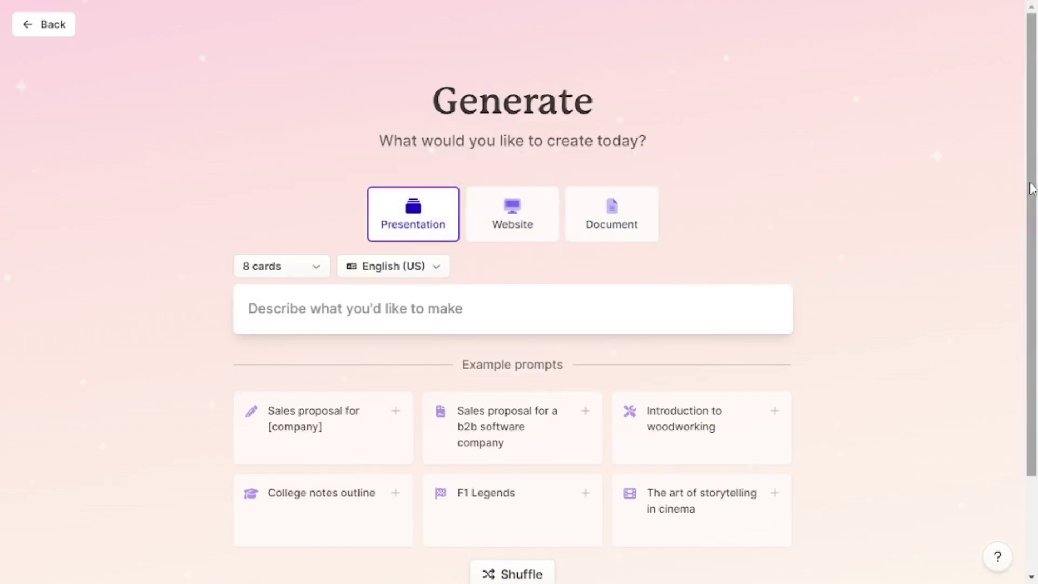
pyautogui.scroll(-1, 1032, 185)
pyautogui.click(505, 388)
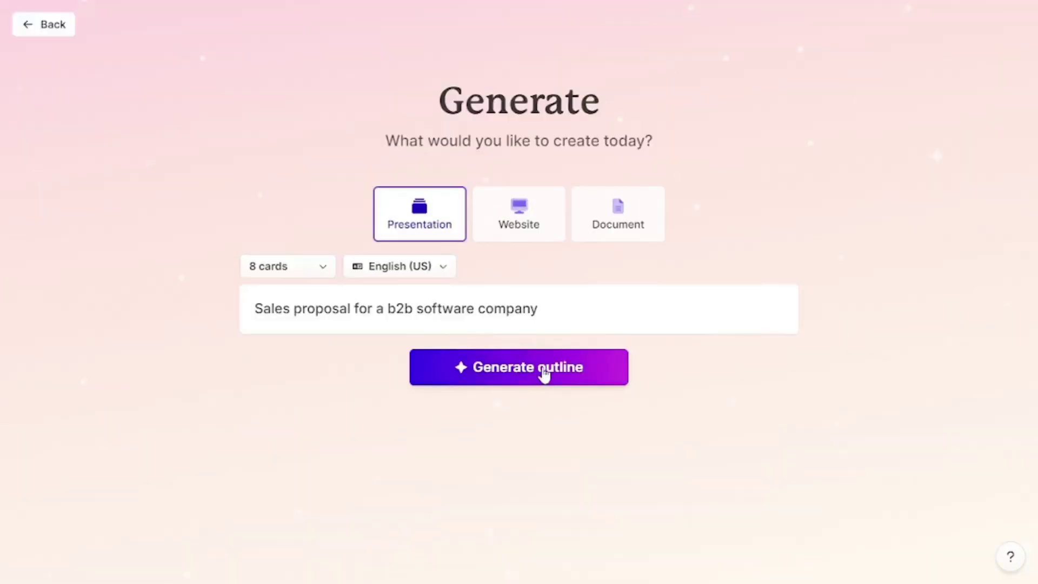
pyautogui.click(543, 368)
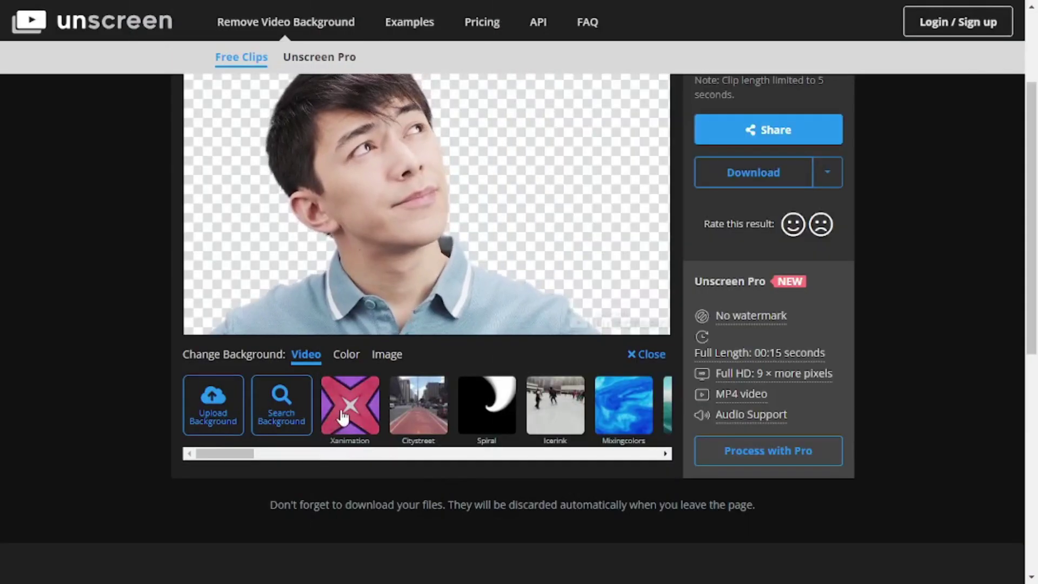
pyautogui.click(343, 417)
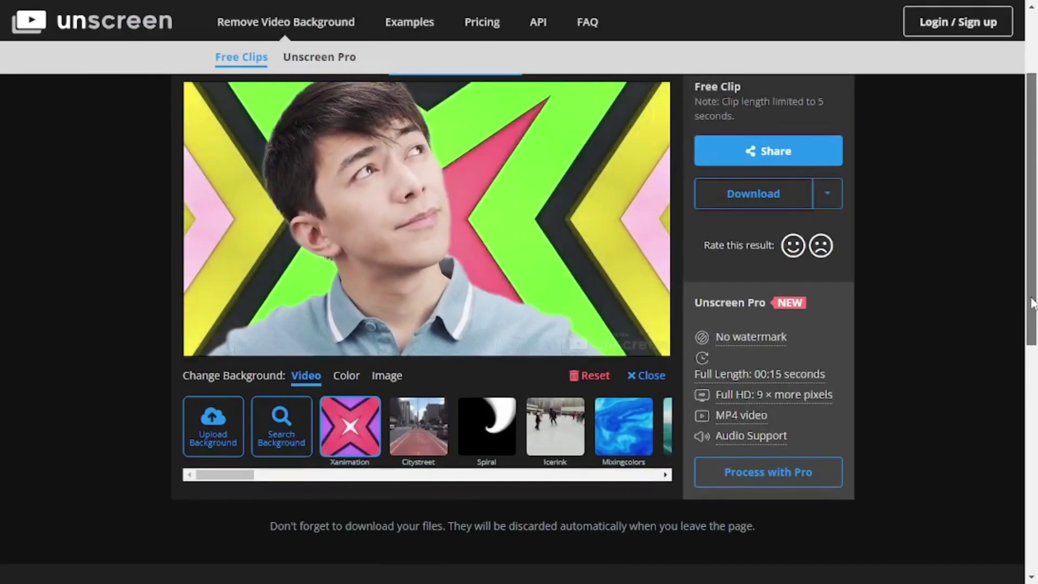
pyautogui.scroll(2, 343, 418)
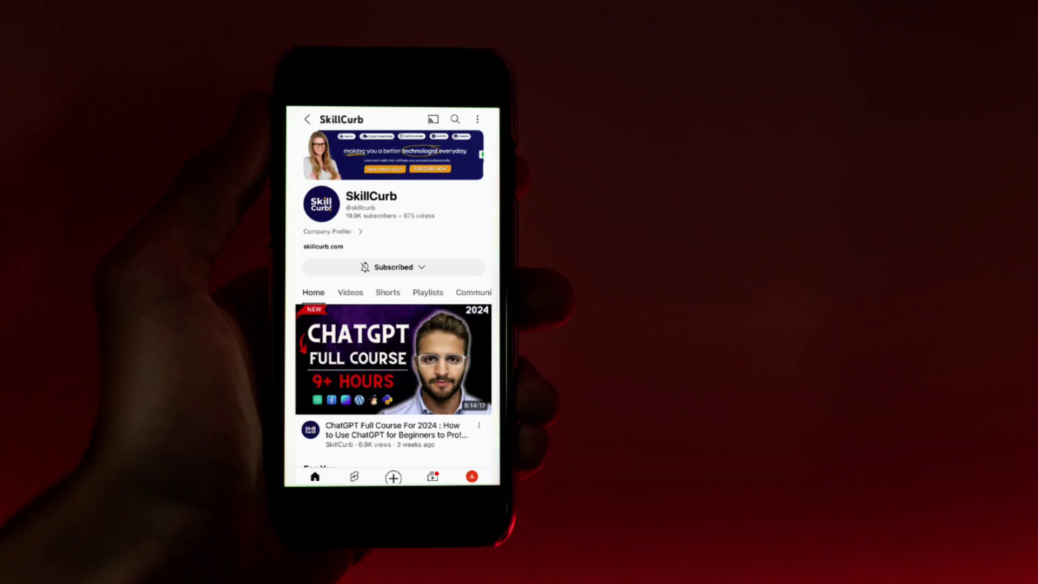